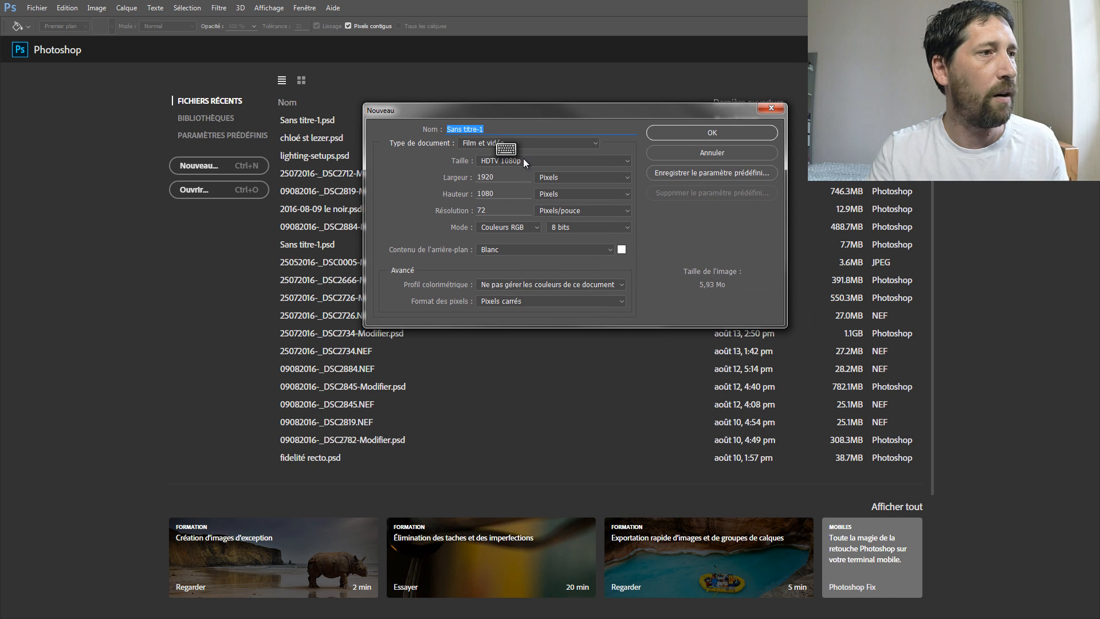
Create a new document of type Film et vidéo at HDTV 1080p, 1920 × 1080 pixels, with a white background
click(483, 143)
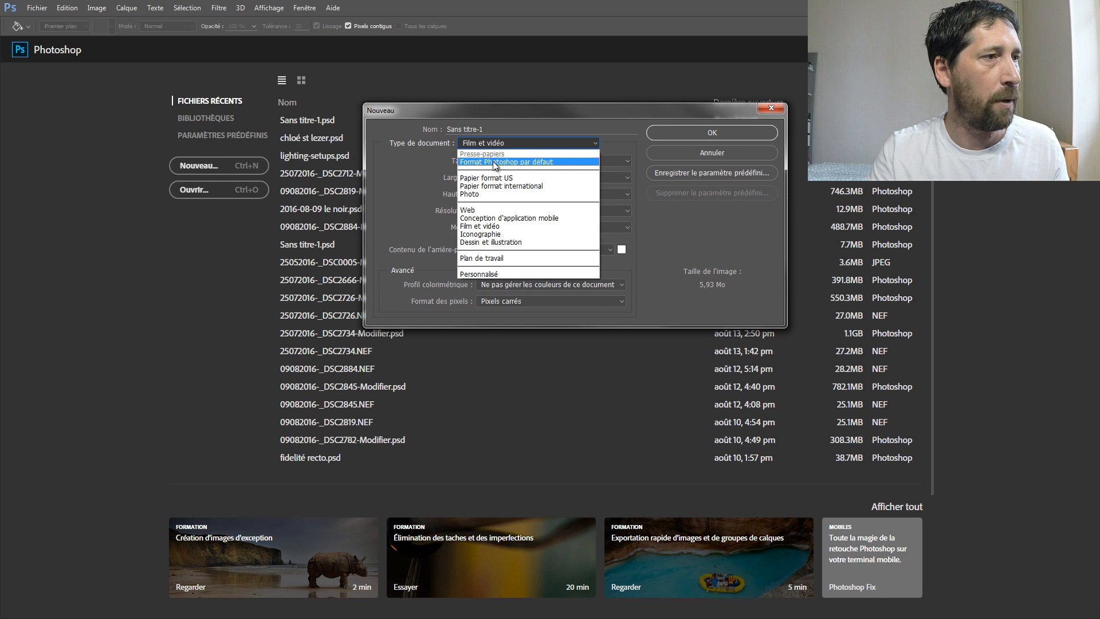
click(494, 163)
click(493, 143)
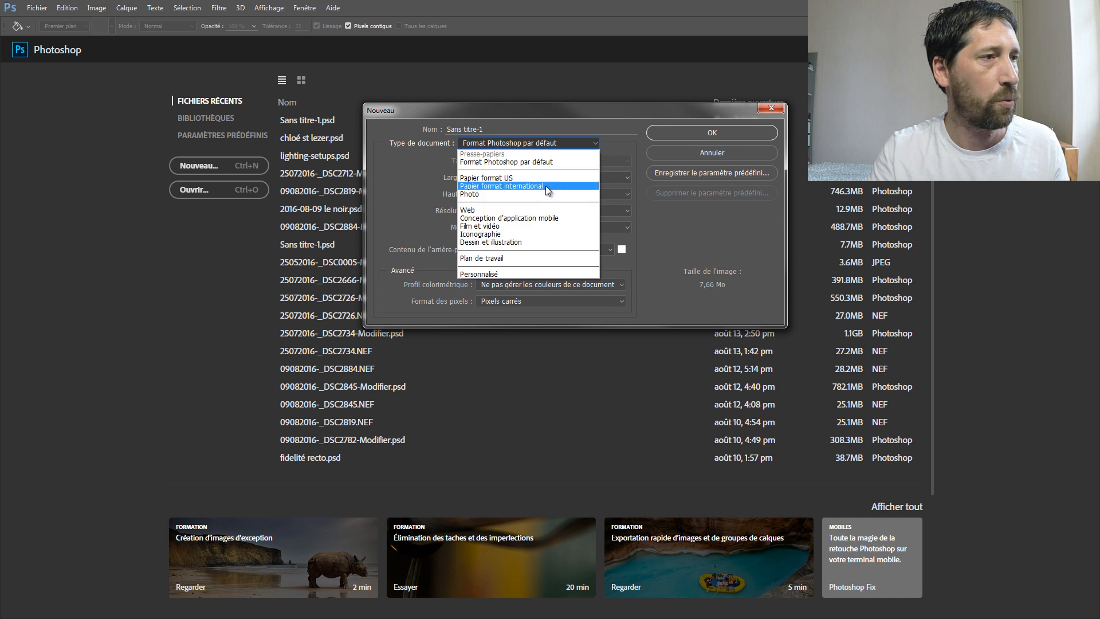
click(523, 225)
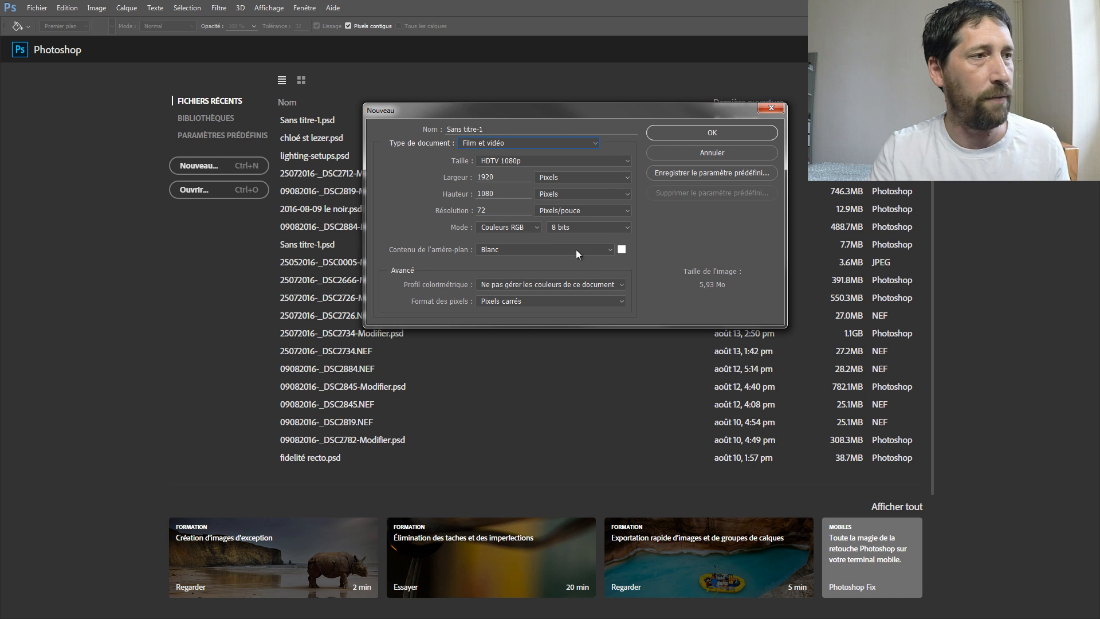
click(711, 133)
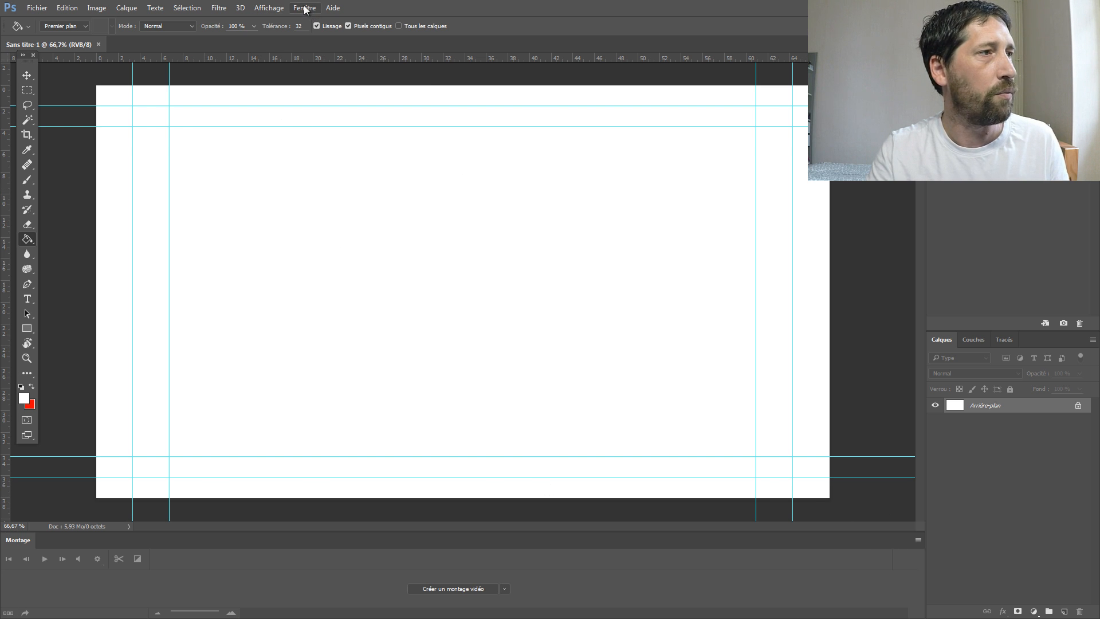
Hide the Montage panel and show it again
click(281, 10)
click(312, 11)
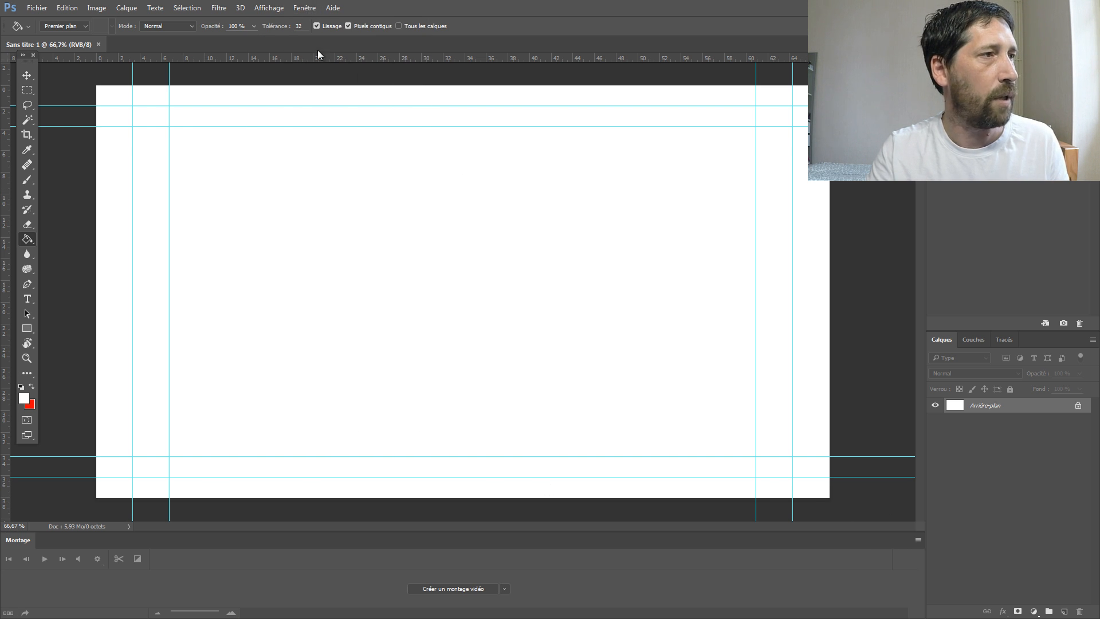
click(305, 13)
click(366, 259)
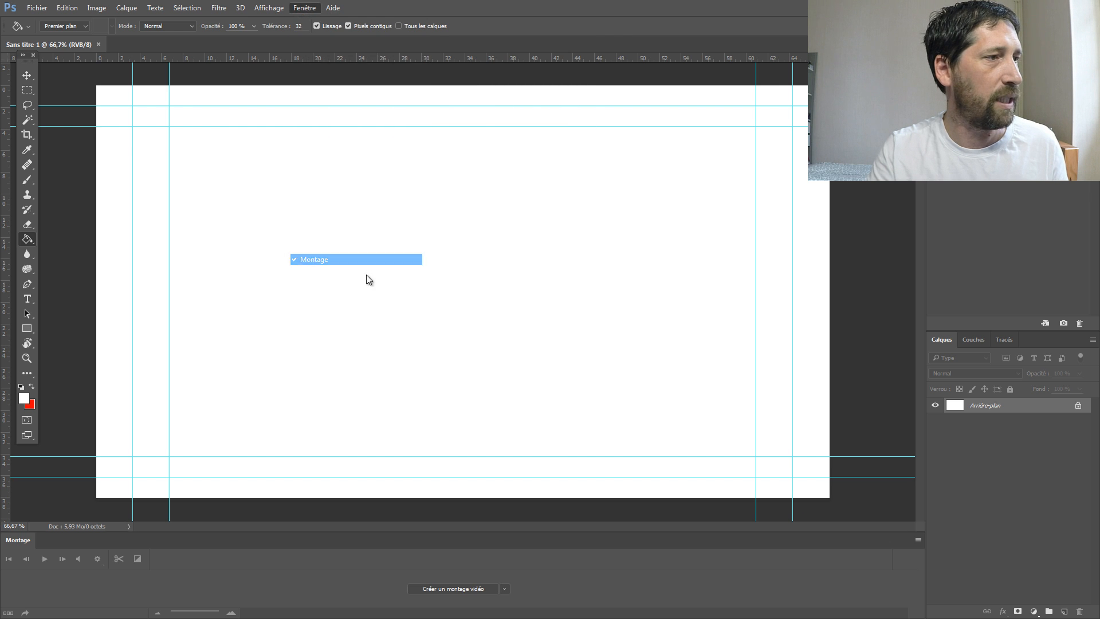
click(304, 8)
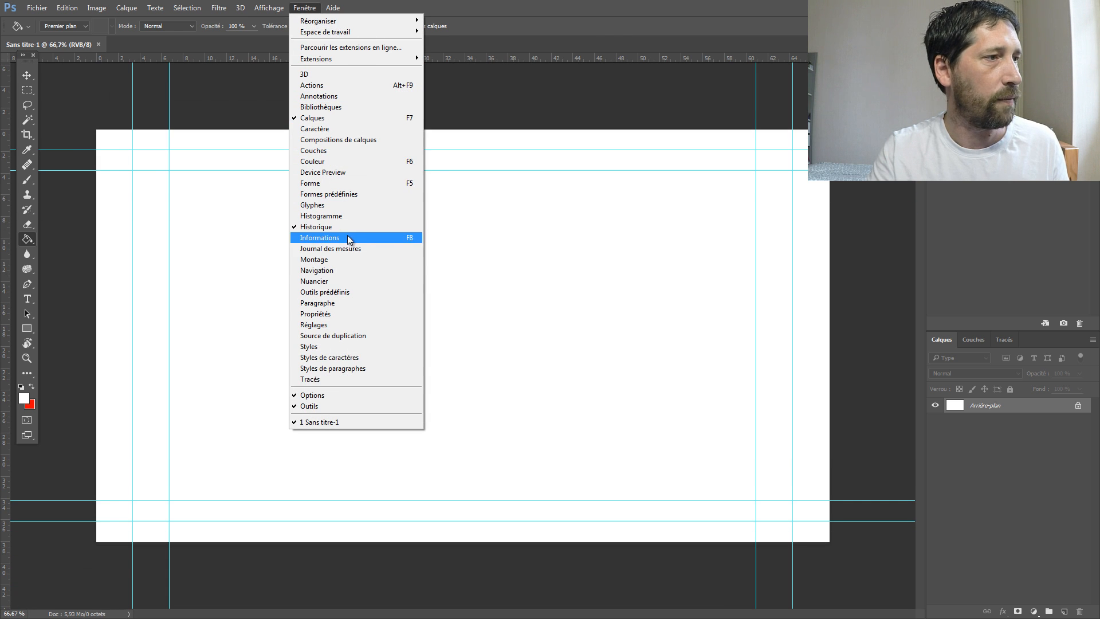
click(345, 261)
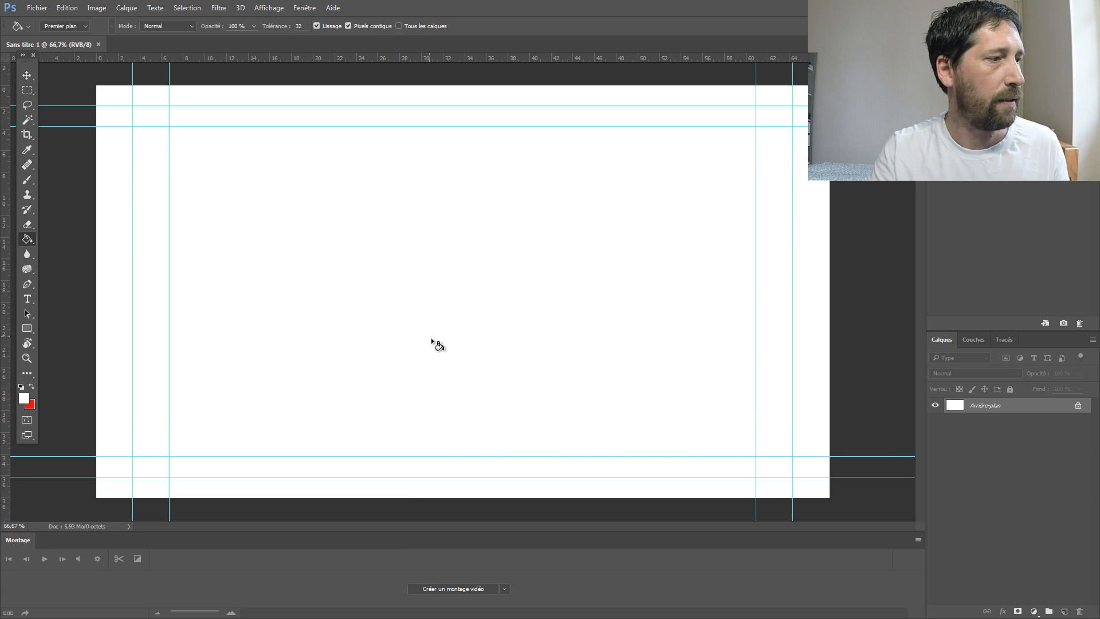
Create a video timeline and add a video layer from the image sequence starting with 17082016-G0019697.jpg in the 2016-08-17 timelapse folder
click(464, 589)
click(127, 8)
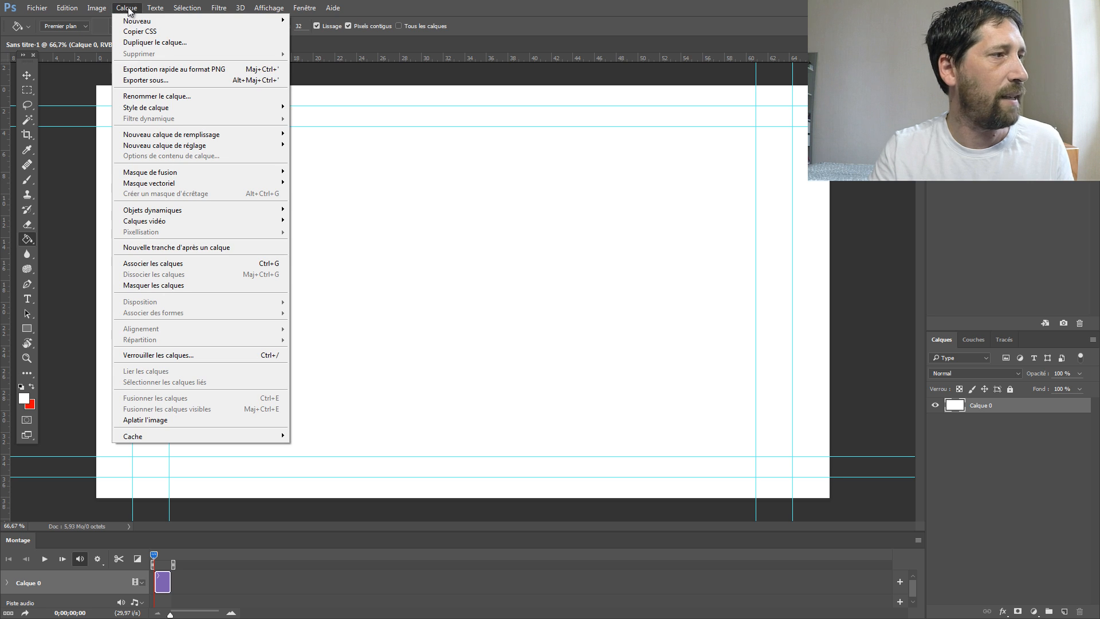
mouse_move(252, 222)
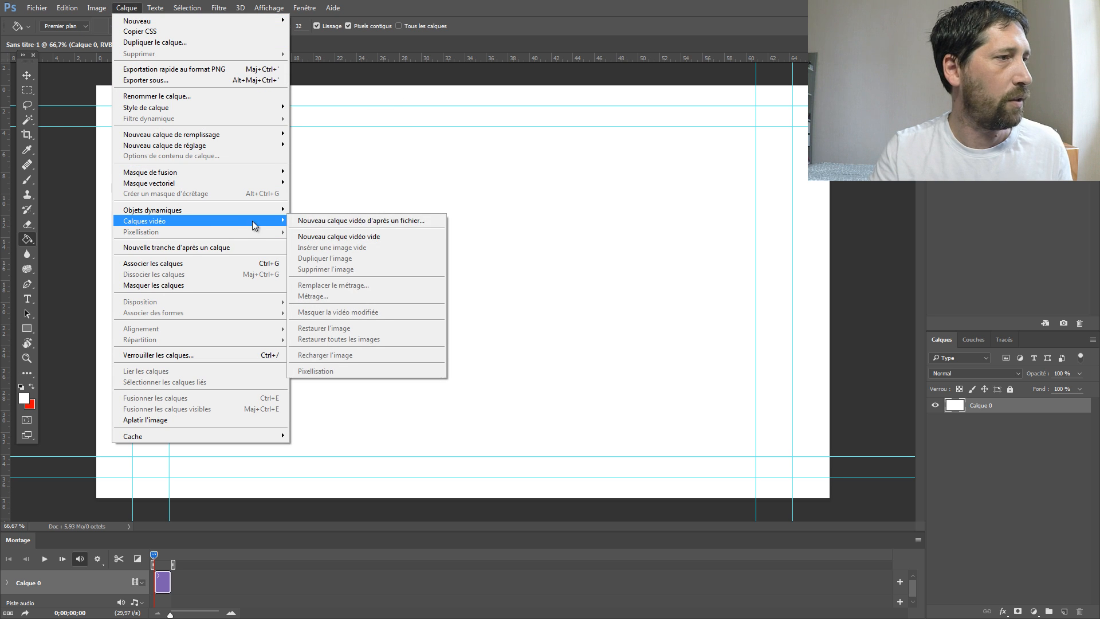
click(331, 224)
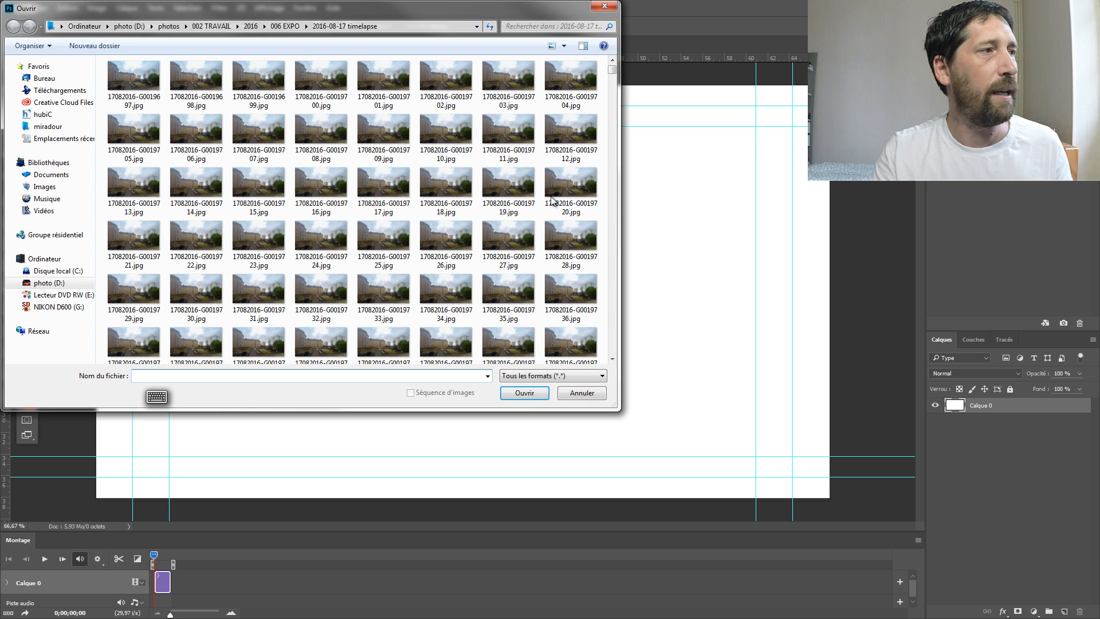
click(237, 27)
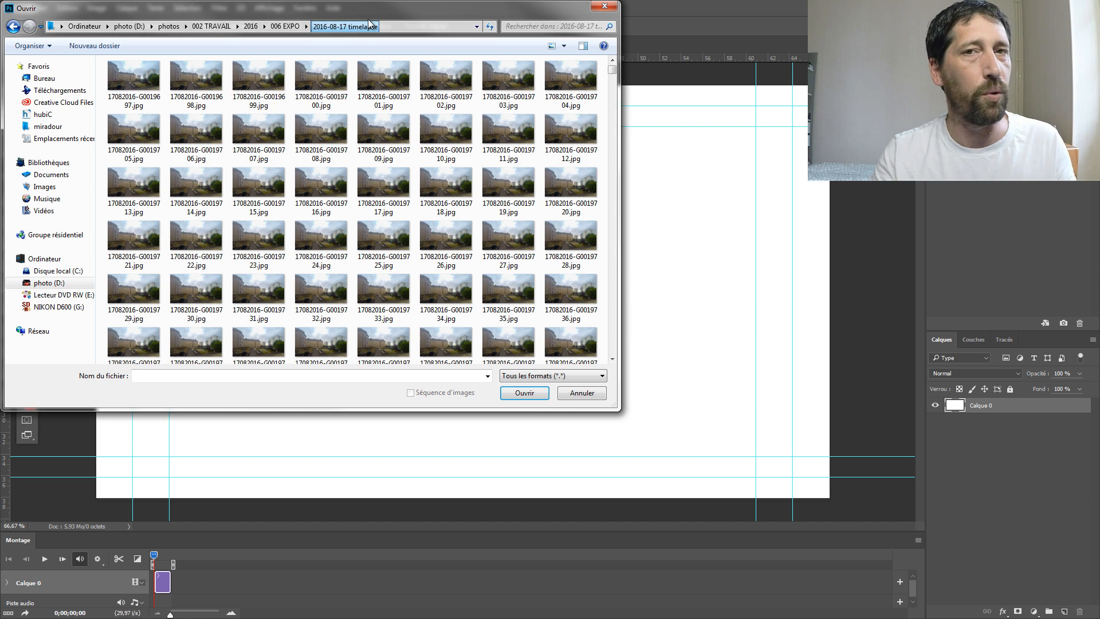
click(130, 83)
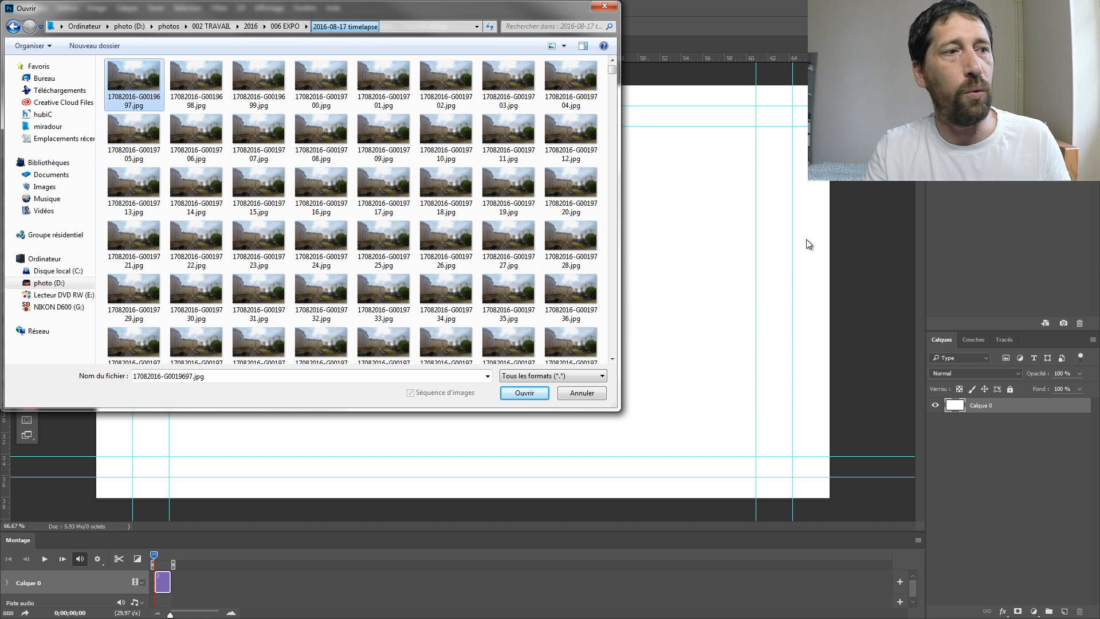
click(532, 395)
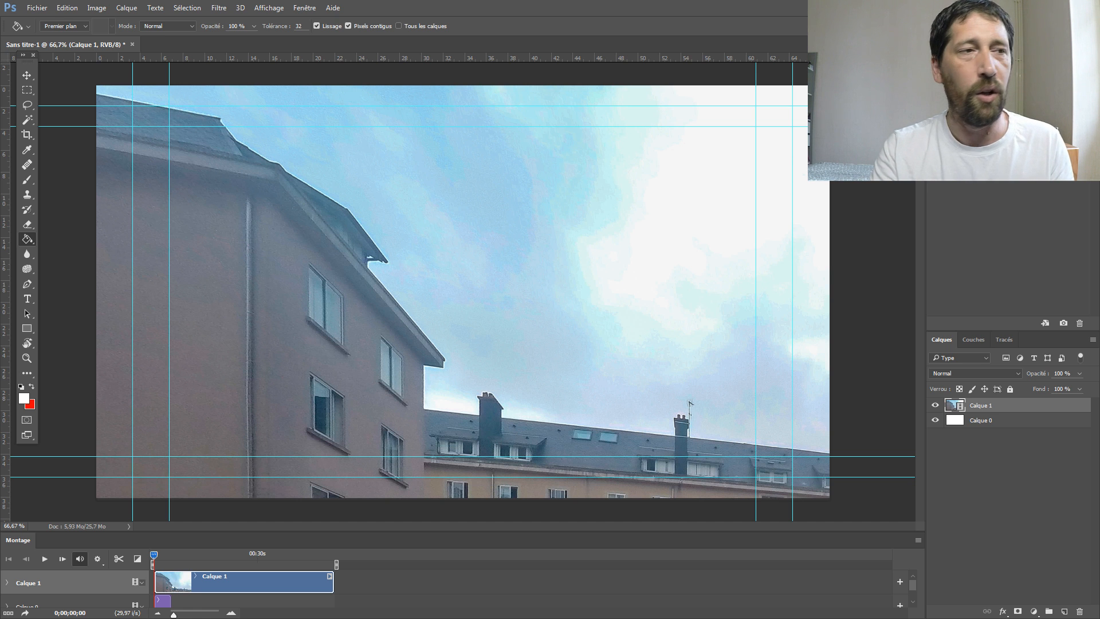
Scale the time-lapse layer down to 48% from its lower-right corner so it fits the canvas
key(ctrl+minus)
key(ctrl+minus)
key(ctrl+minus)
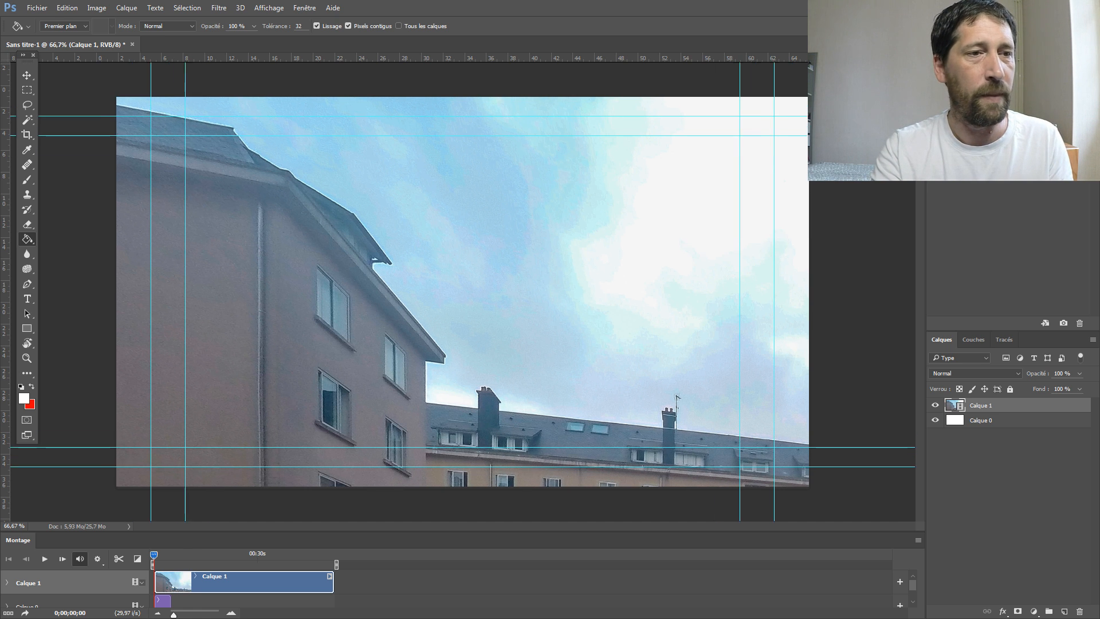
key(ctrl+minus)
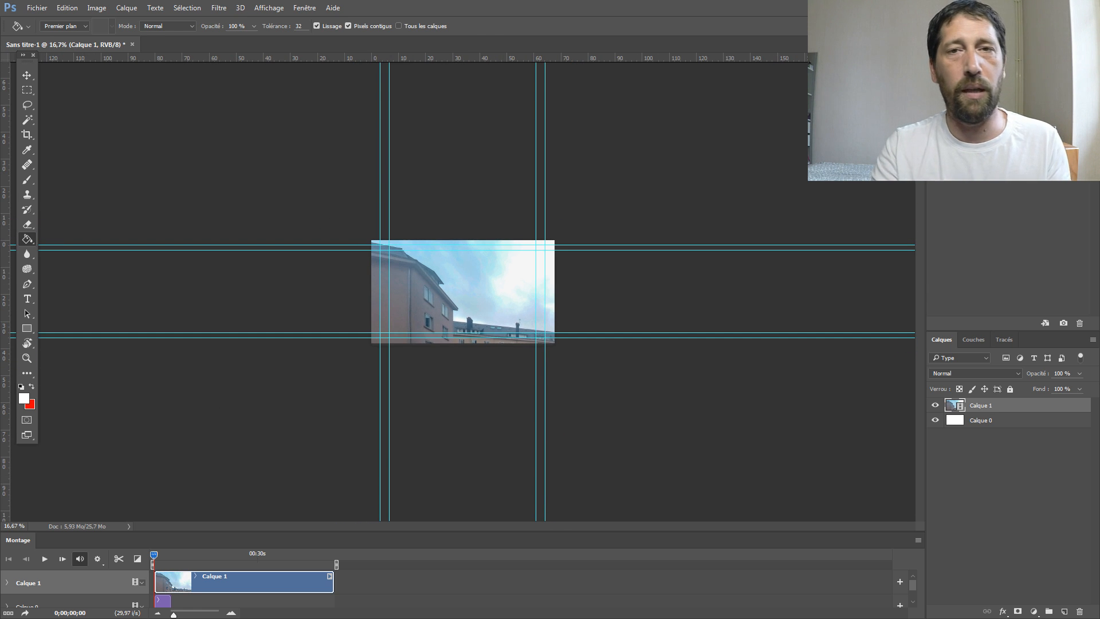
key(ctrl+t)
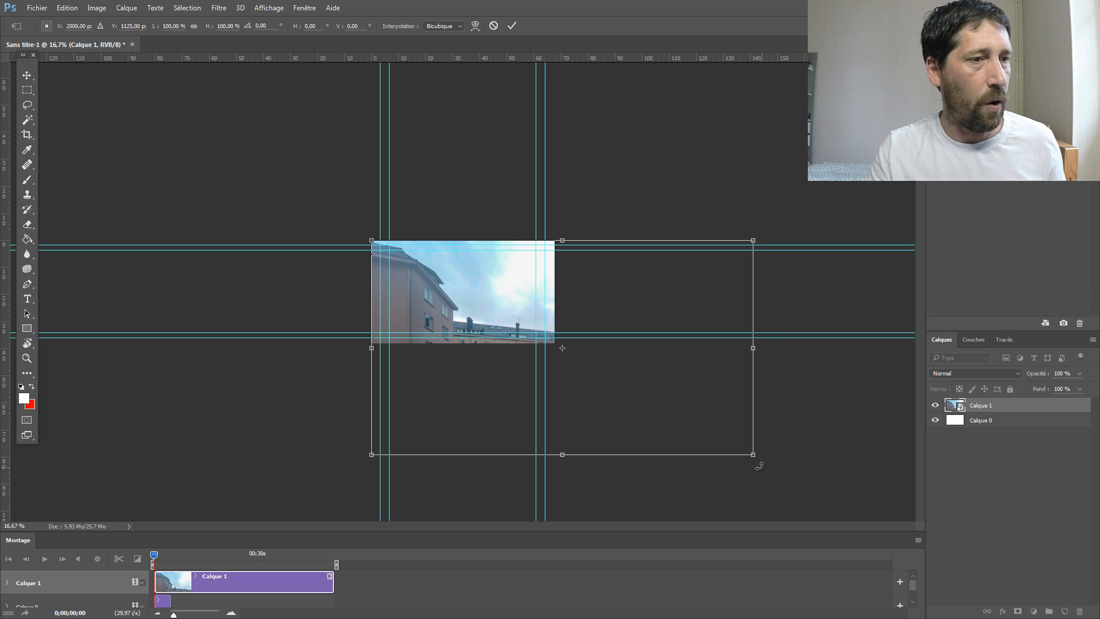
drag(755, 456, 554, 339)
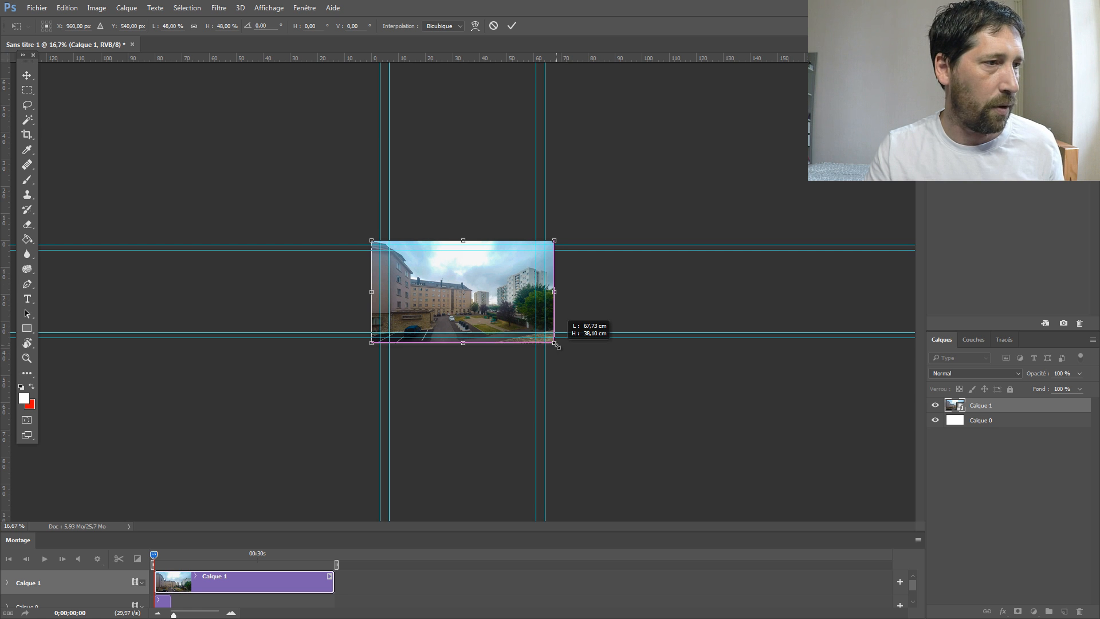
Enlarge the time-lapse layer beyond the canvas and lock its proportions at 52.30% for width and height
key(ctrl+plus)
key(ctrl+plus)
key(ctrl+plus)
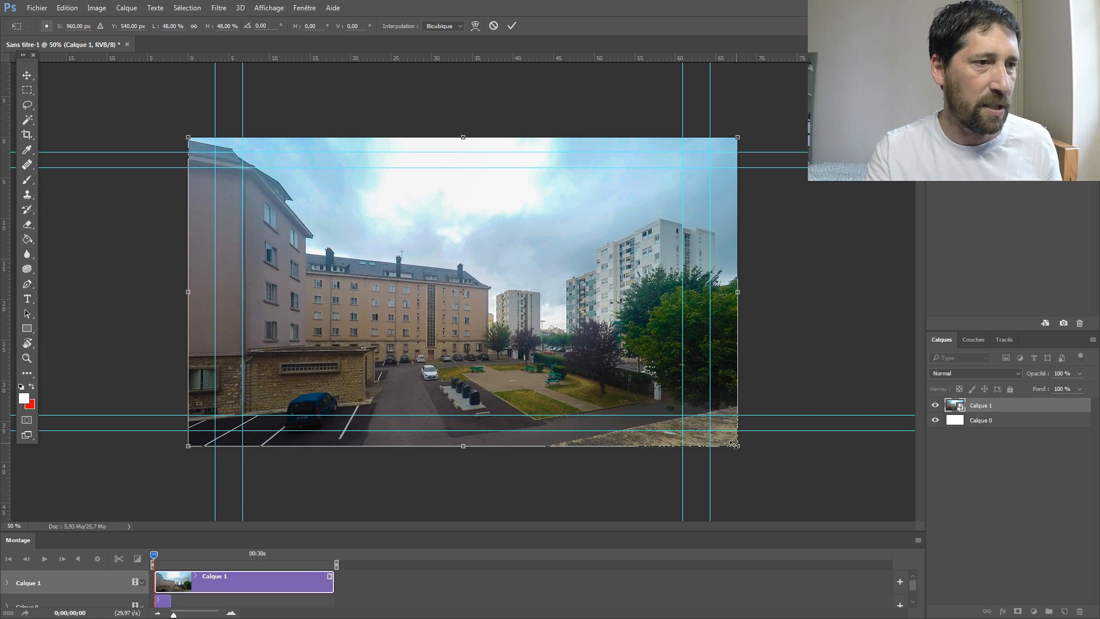
drag(736, 446, 780, 476)
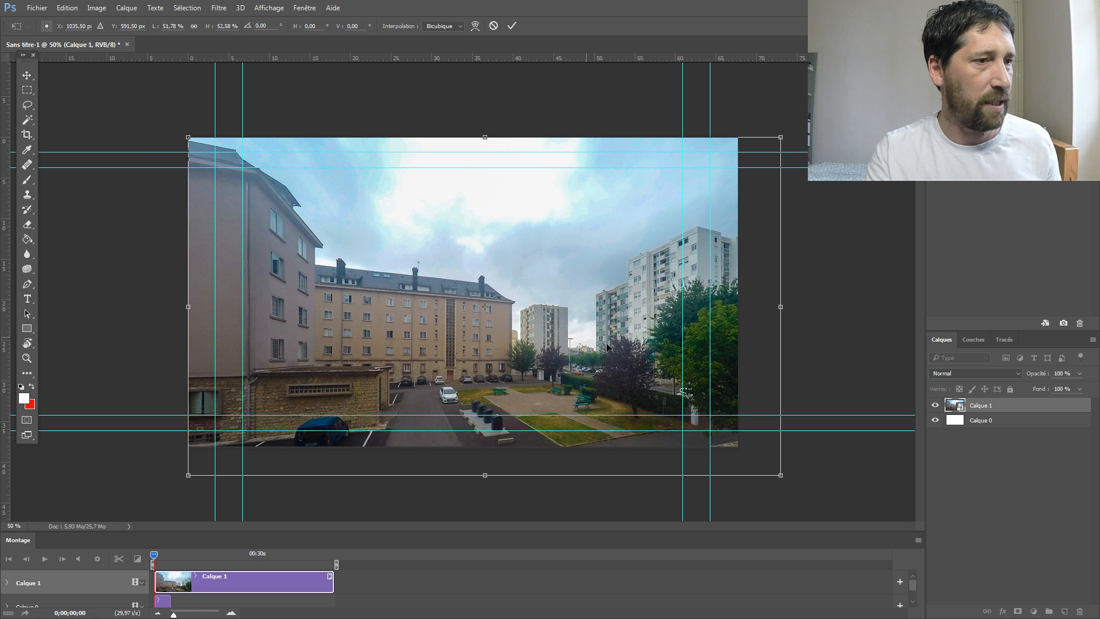
drag(780, 474, 787, 484)
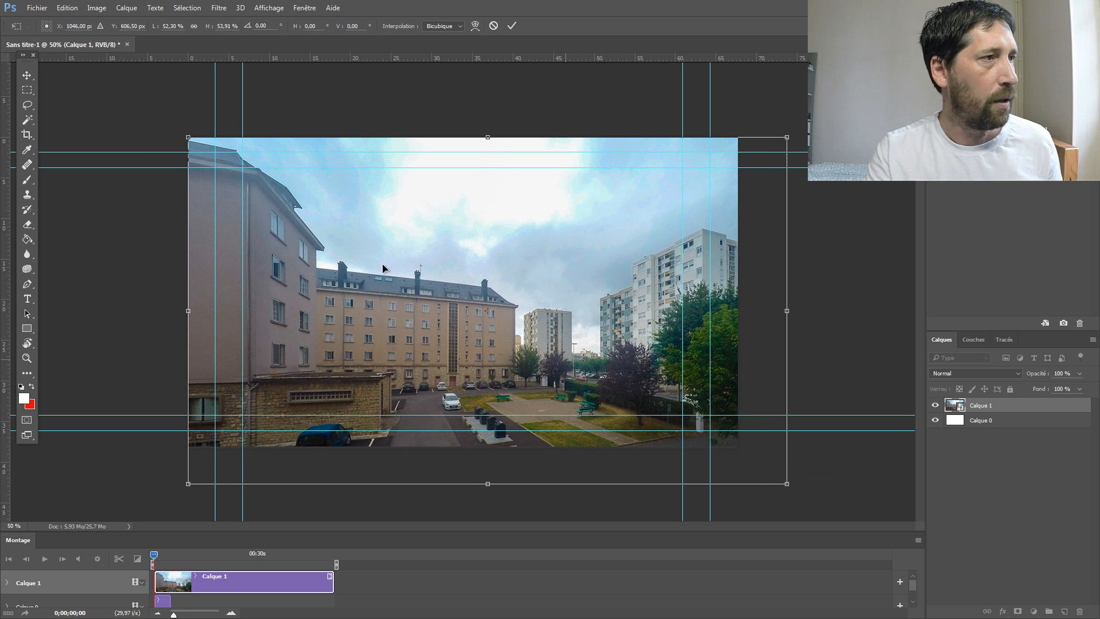
click(193, 26)
click(194, 26)
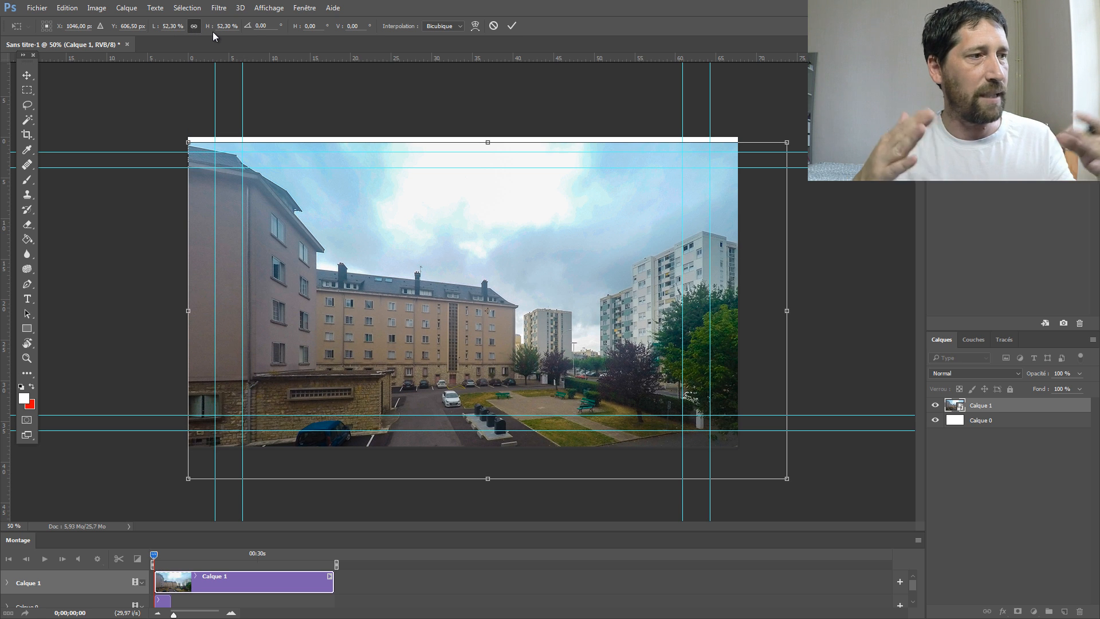
Nudge the time-lapse layer up to Y 588.50 px so it meets the canvas's upper edge, and apply the transformation
key(Up)
key(Up)
key(Up)
key(Up)
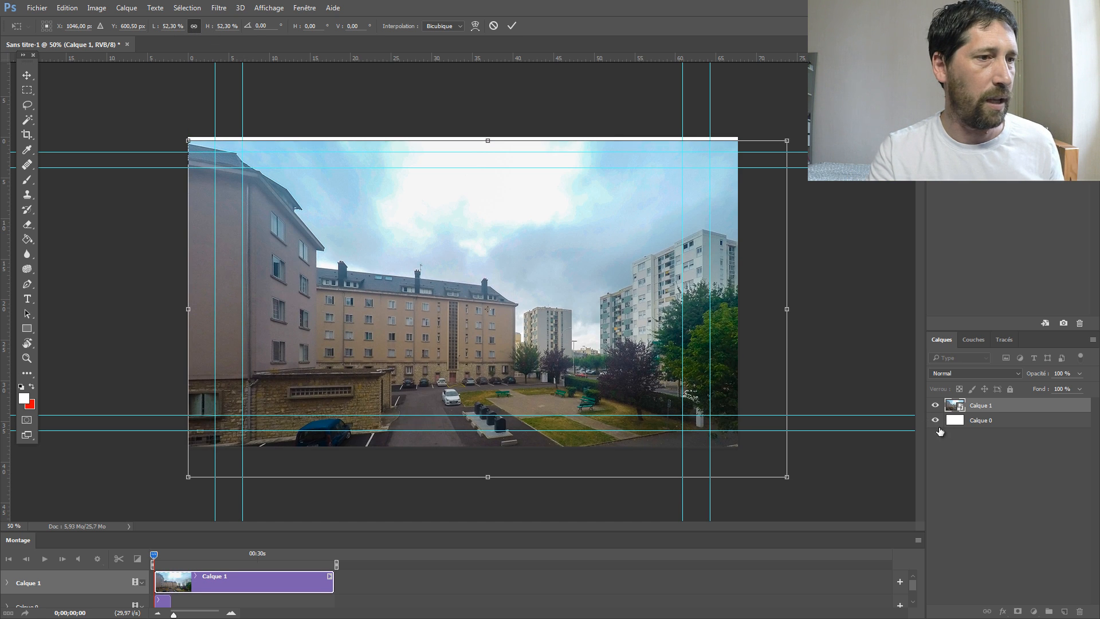
key(Up)
key(Up)
key(Up)
key(Up)
key(Up)
key(Up)
key(Up)
key(Up)
key(Up)
key(Up)
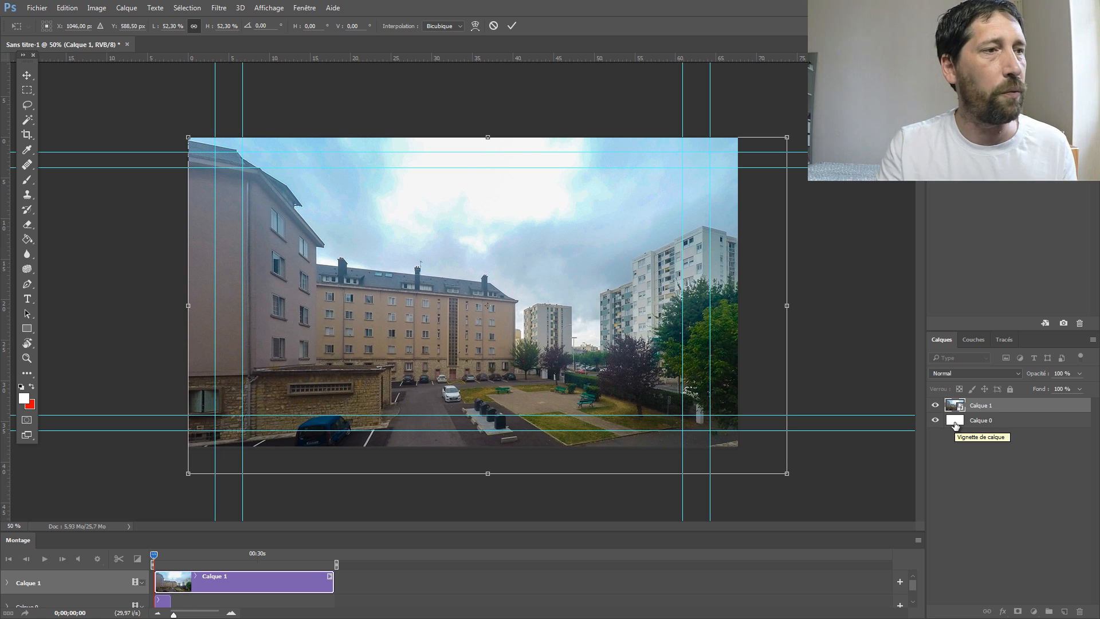
key(Return)
key(g)
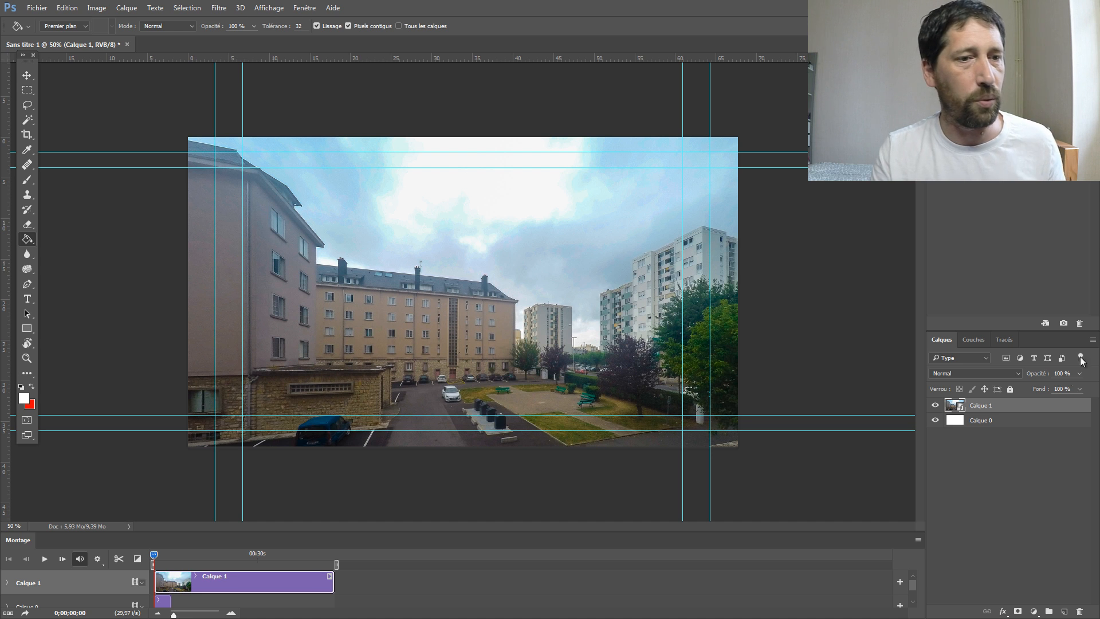
Add a Curves adjustment layer, raising the midtones from input 112 to output 138 and moving the black point to input 5
click(1034, 612)
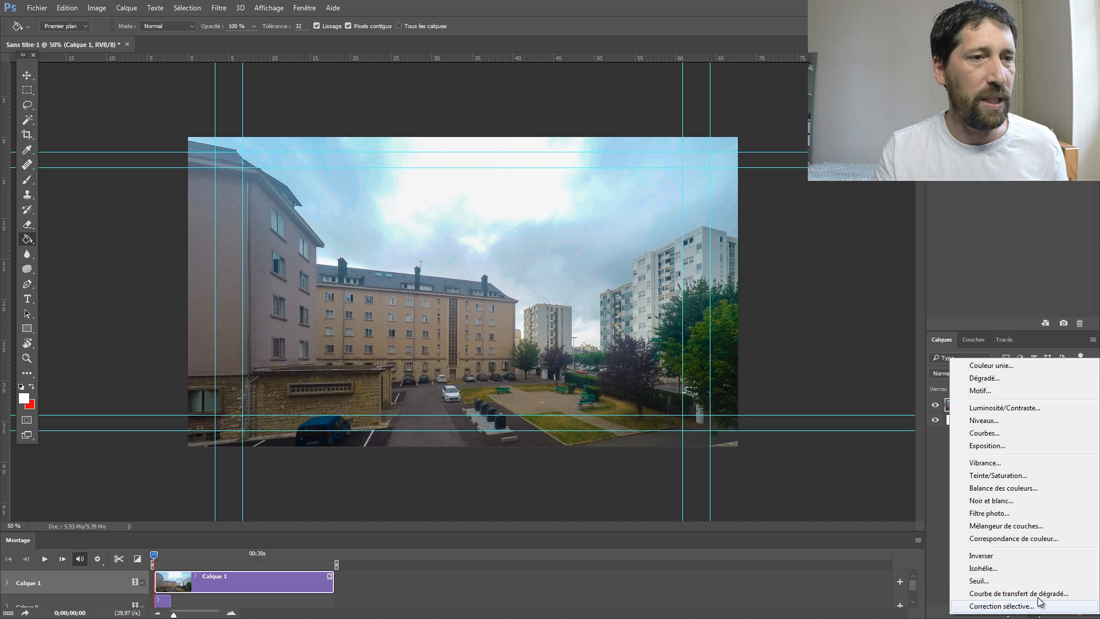
click(977, 433)
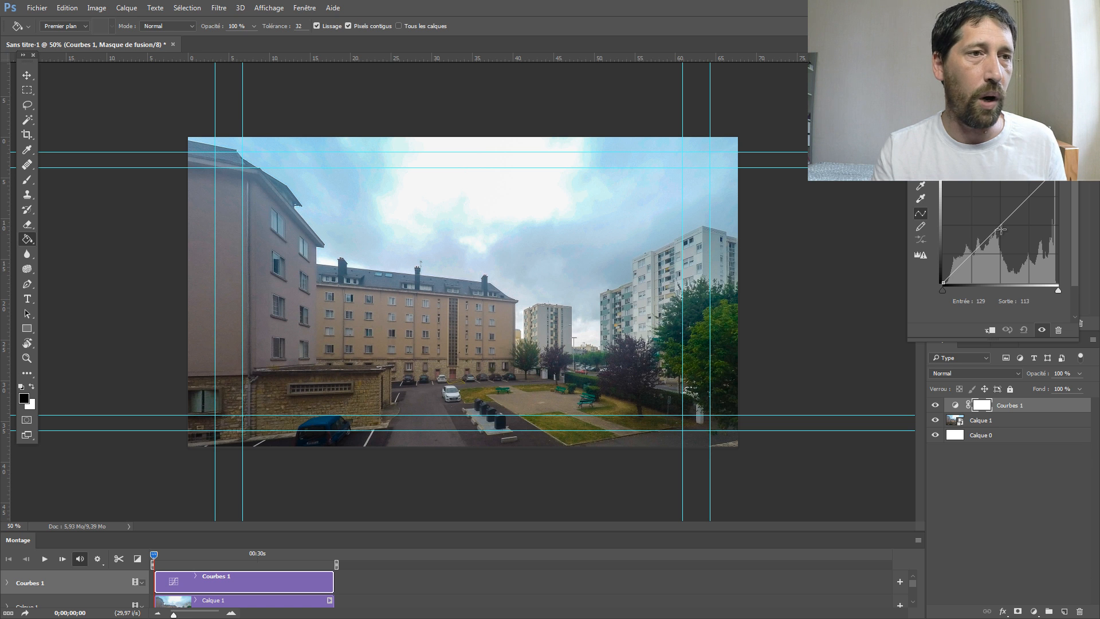
drag(989, 236, 993, 221)
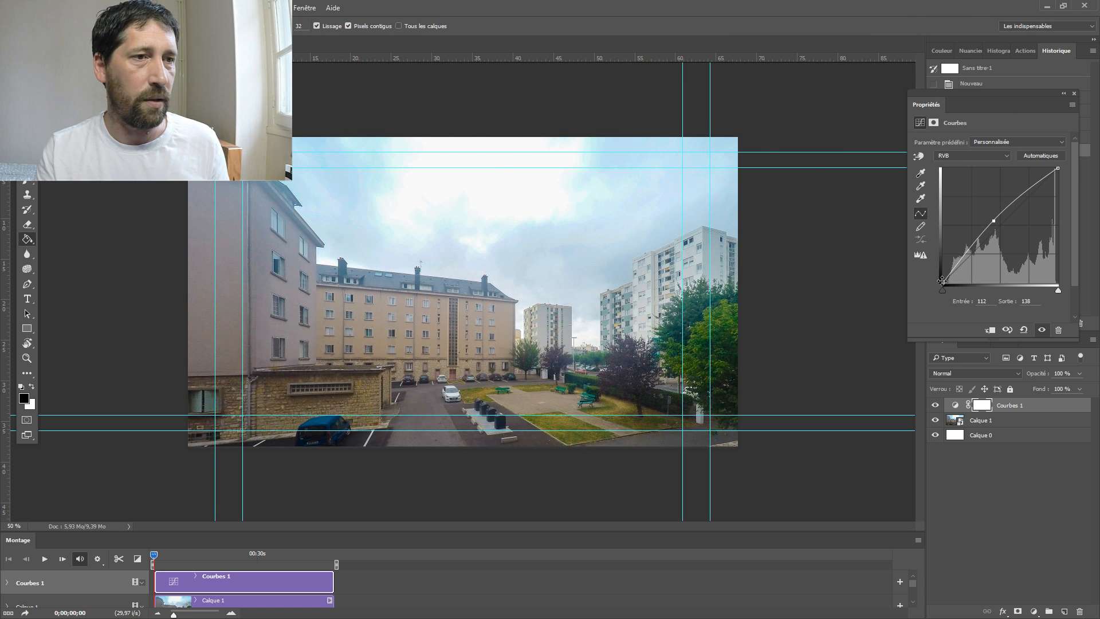
drag(942, 283, 945, 283)
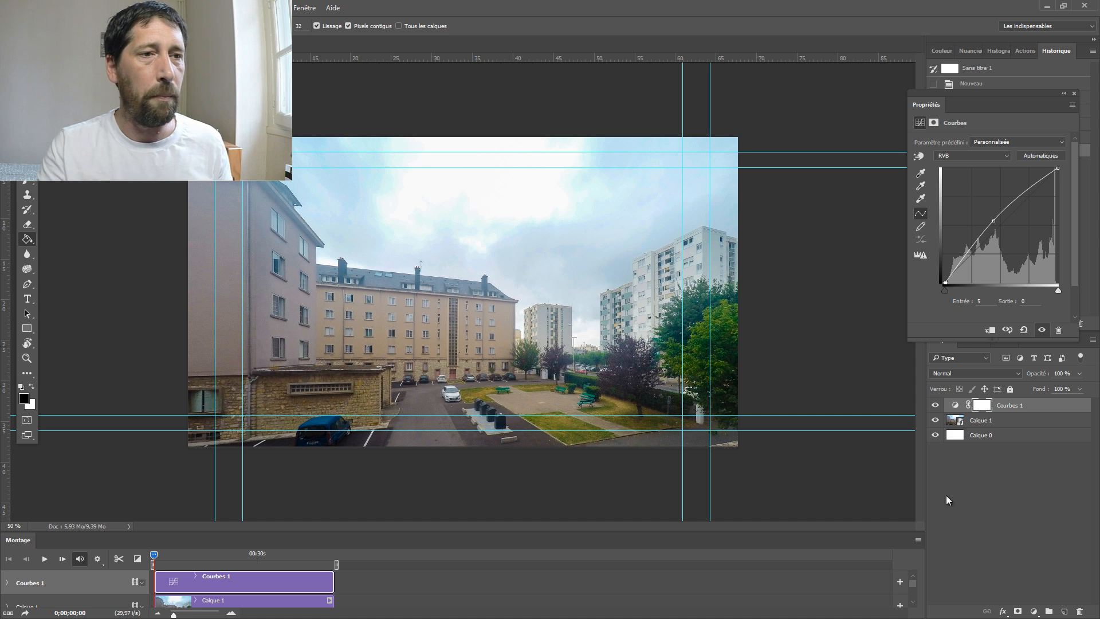
click(1074, 93)
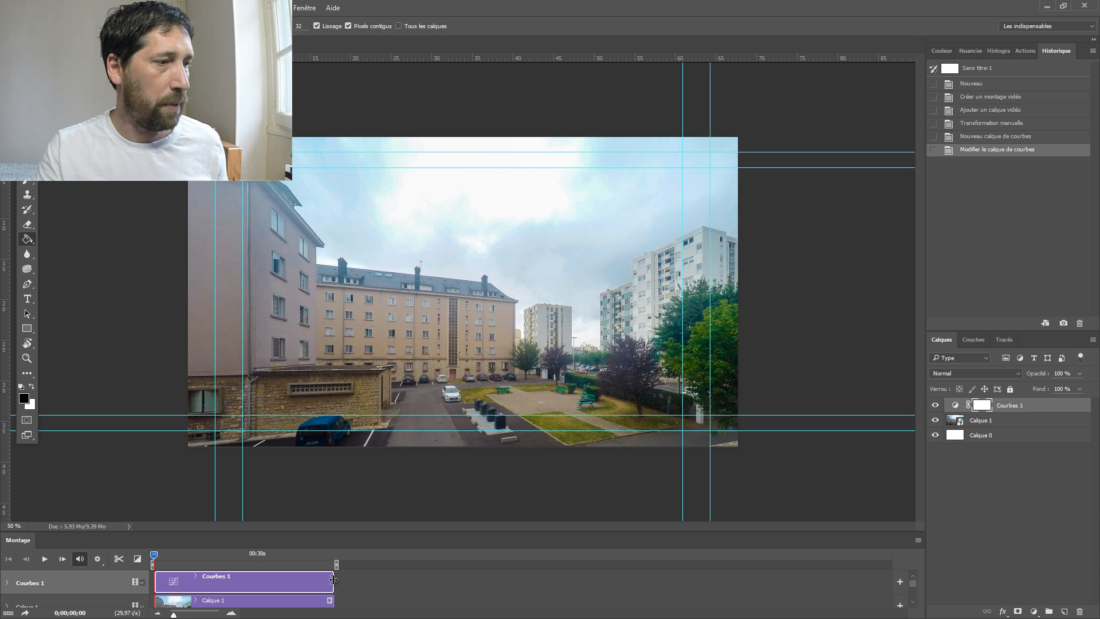
Try adjusting the end of the Courbes 1 clip in the timeline
mouse_move(334, 581)
mouse_down()
mouse_move(271, 583)
mouse_move(337, 585)
mouse_up()
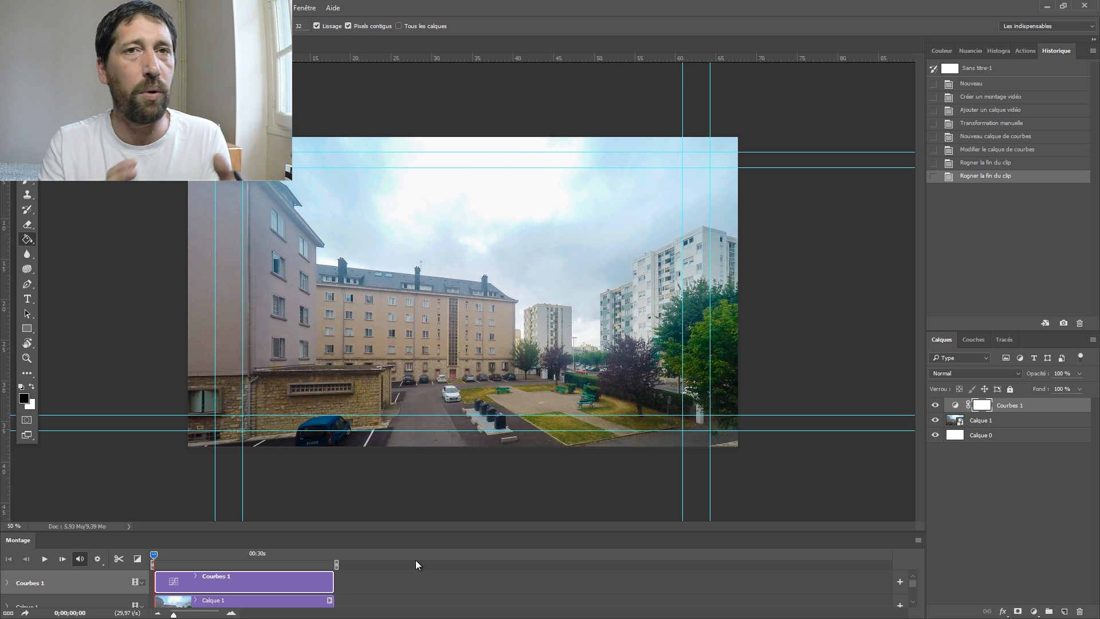
Add a Levels adjustment layer with the shadow input at 17 and the midtones at 1.03
click(1033, 611)
click(983, 417)
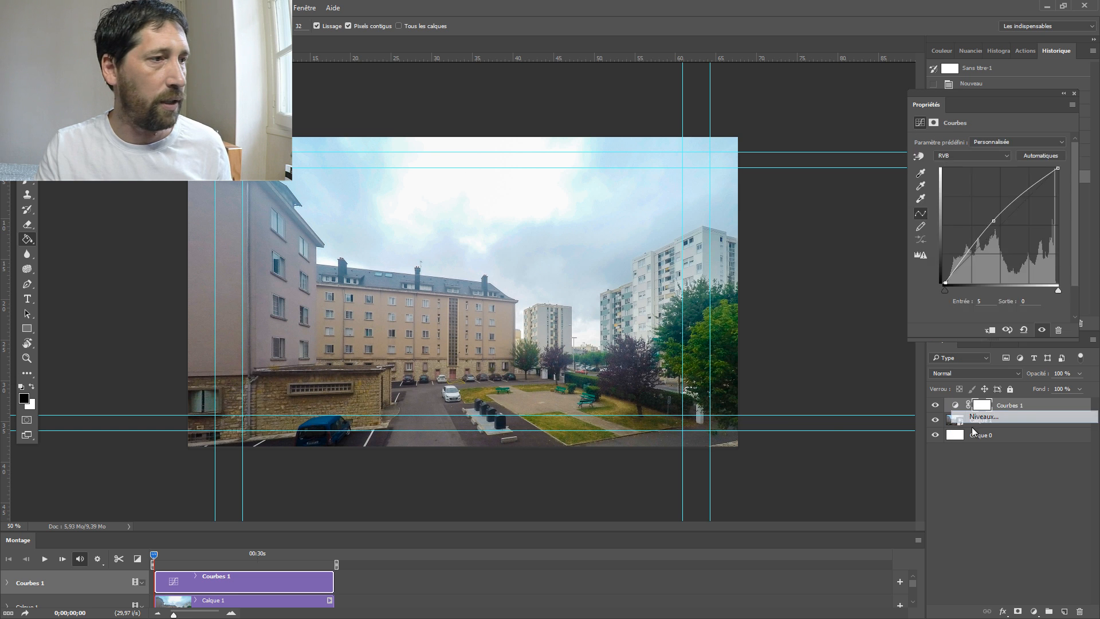
drag(928, 223, 989, 223)
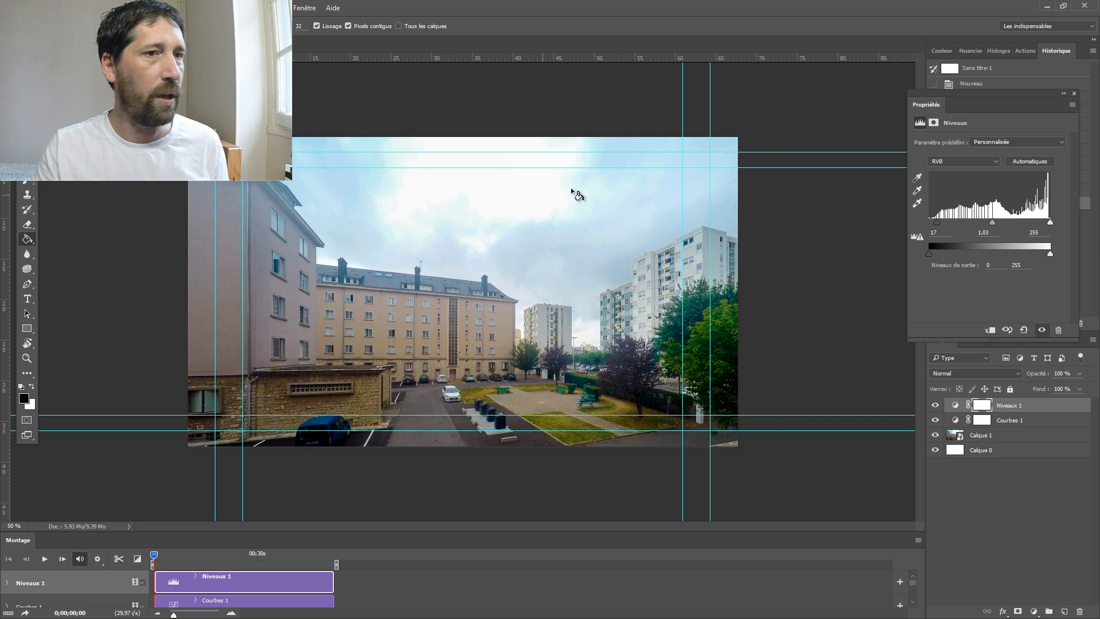
drag(1050, 223, 1053, 222)
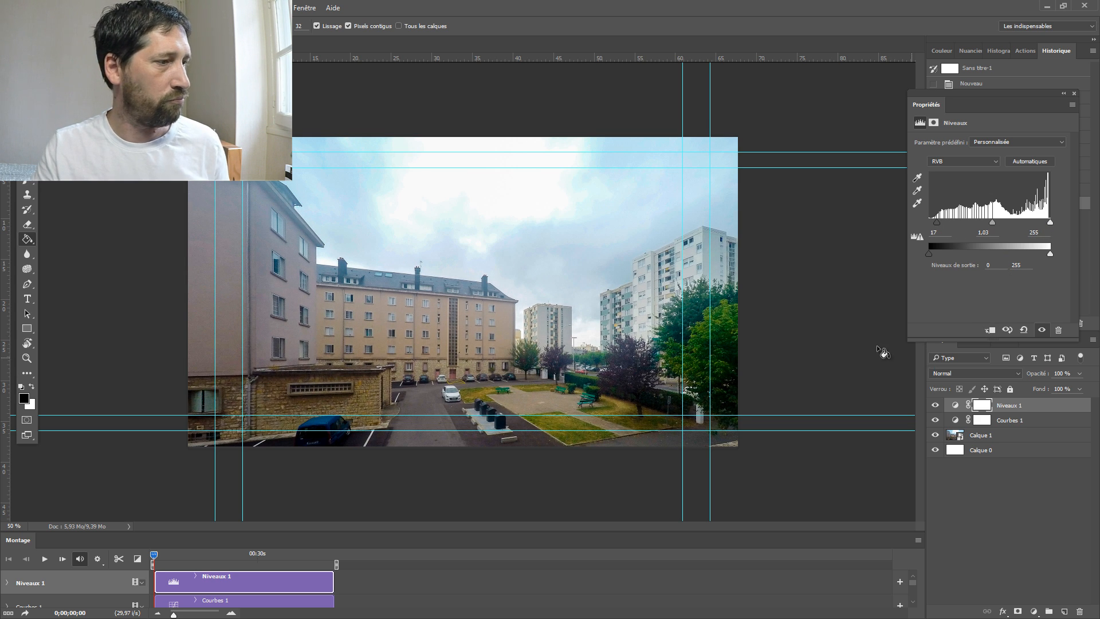
click(1074, 92)
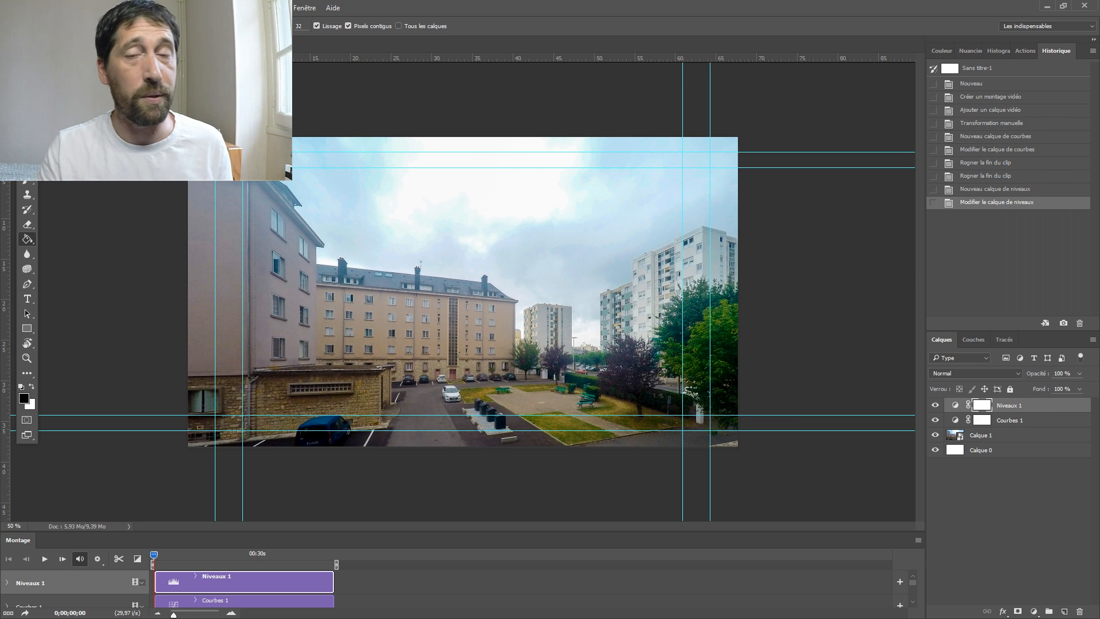
Add a Hue/Saturation adjustment layer above Niveaux 1 with the saturation at +7
click(1033, 611)
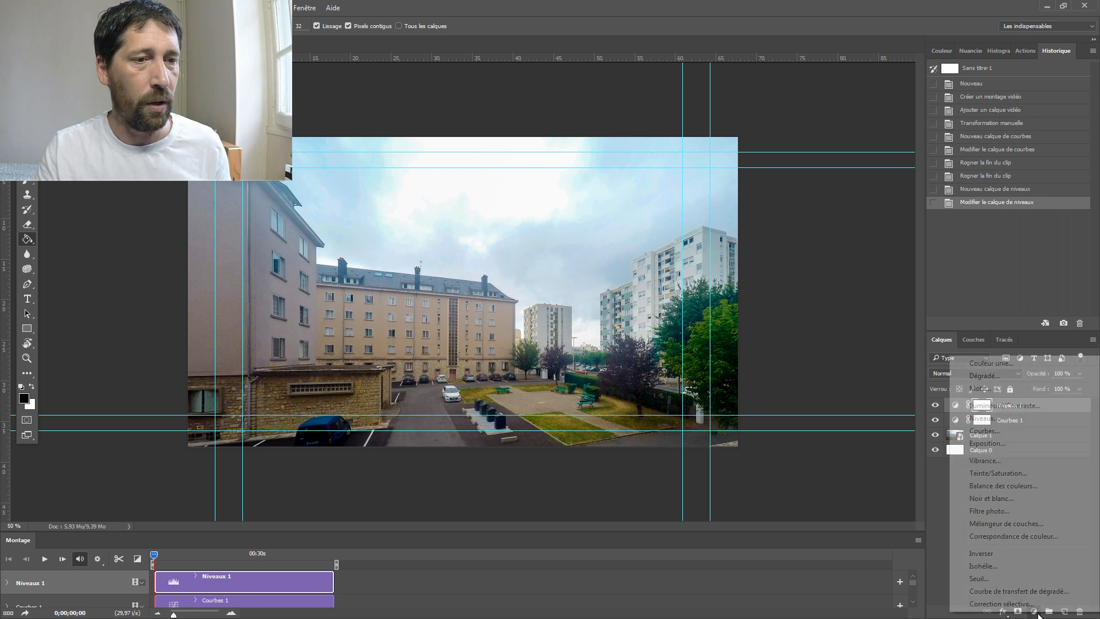
click(997, 473)
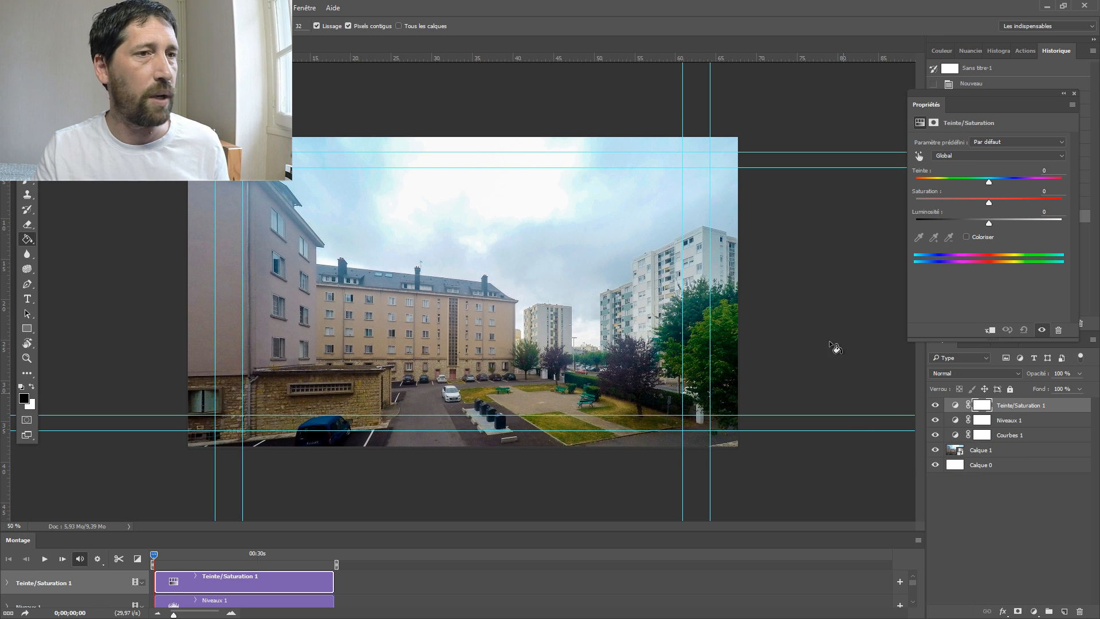
drag(992, 200, 991, 199)
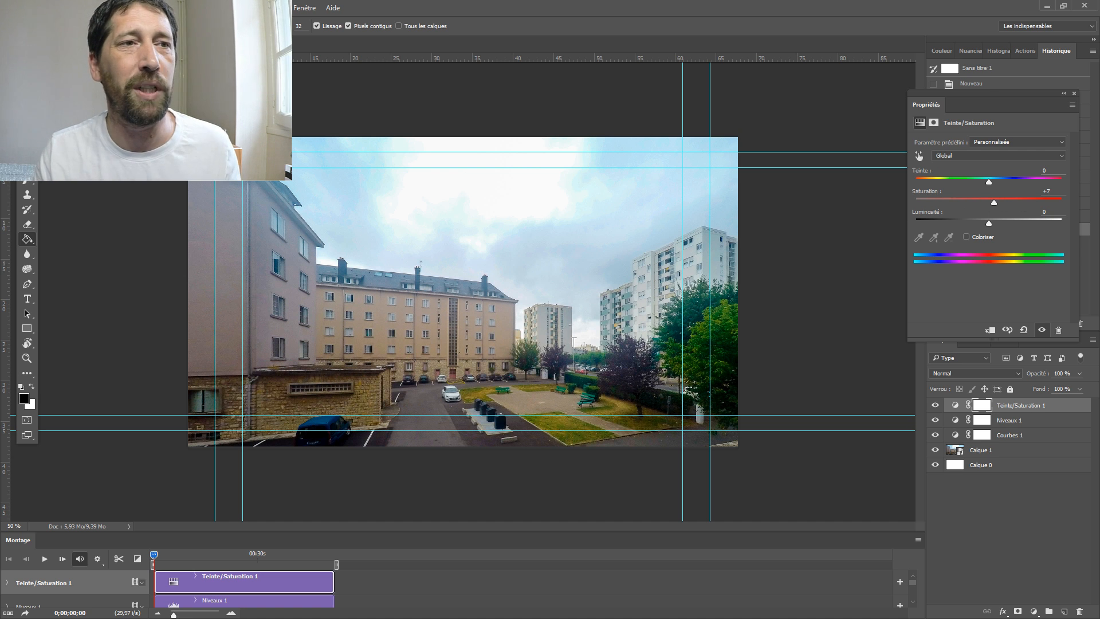
click(1074, 93)
double_click(981, 405)
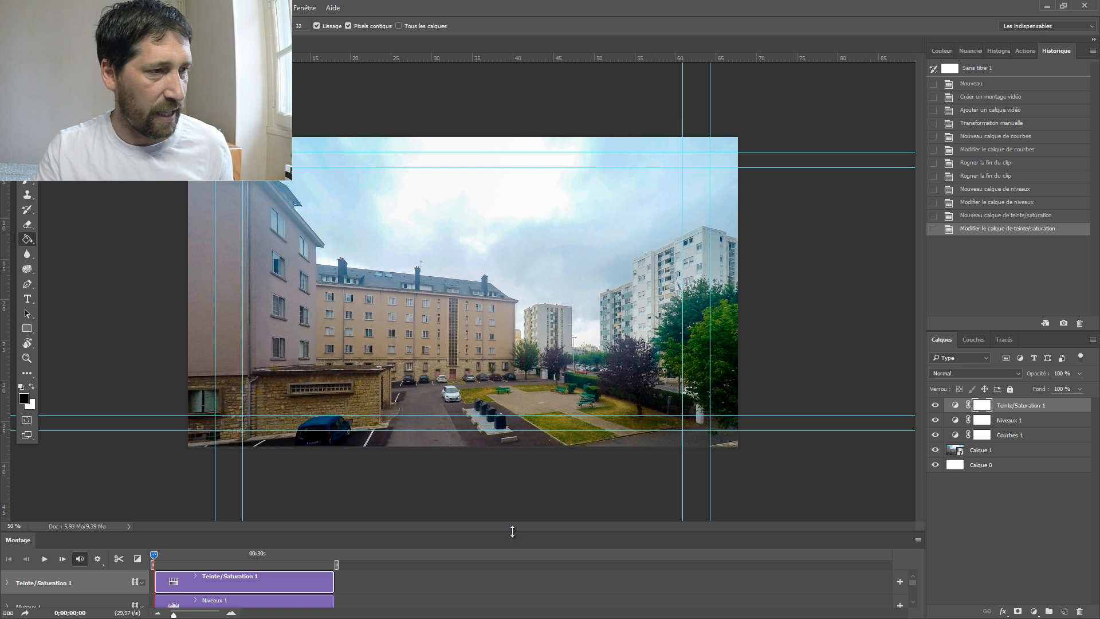
Enlarge the timeline area and trim the start of the Niveaux 1 clip to about midway through the video
drag(506, 532, 498, 354)
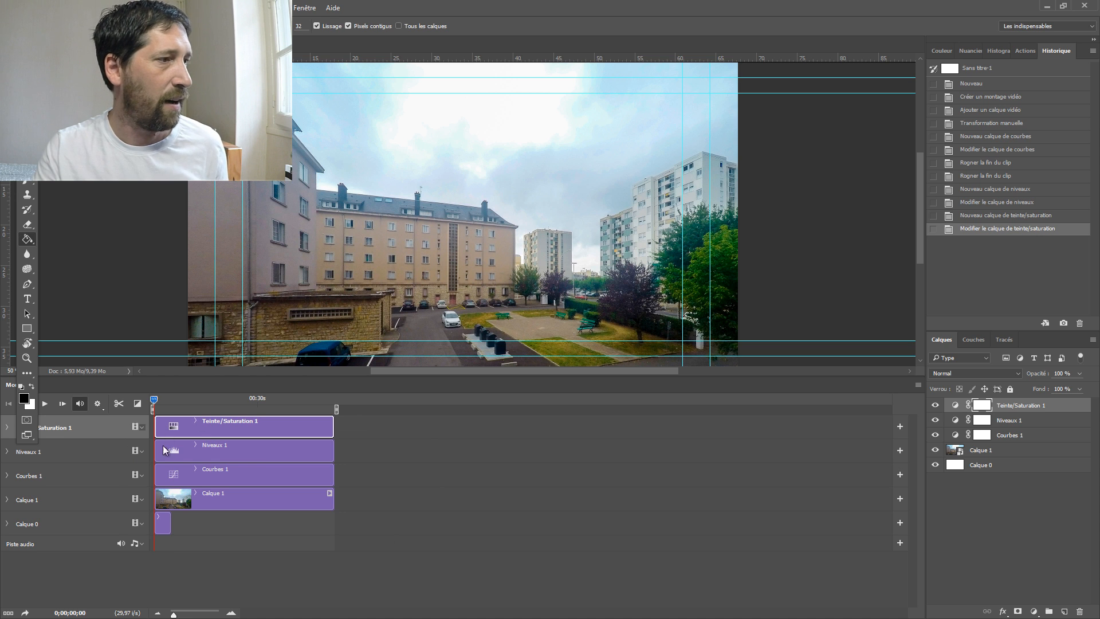
drag(153, 450, 239, 452)
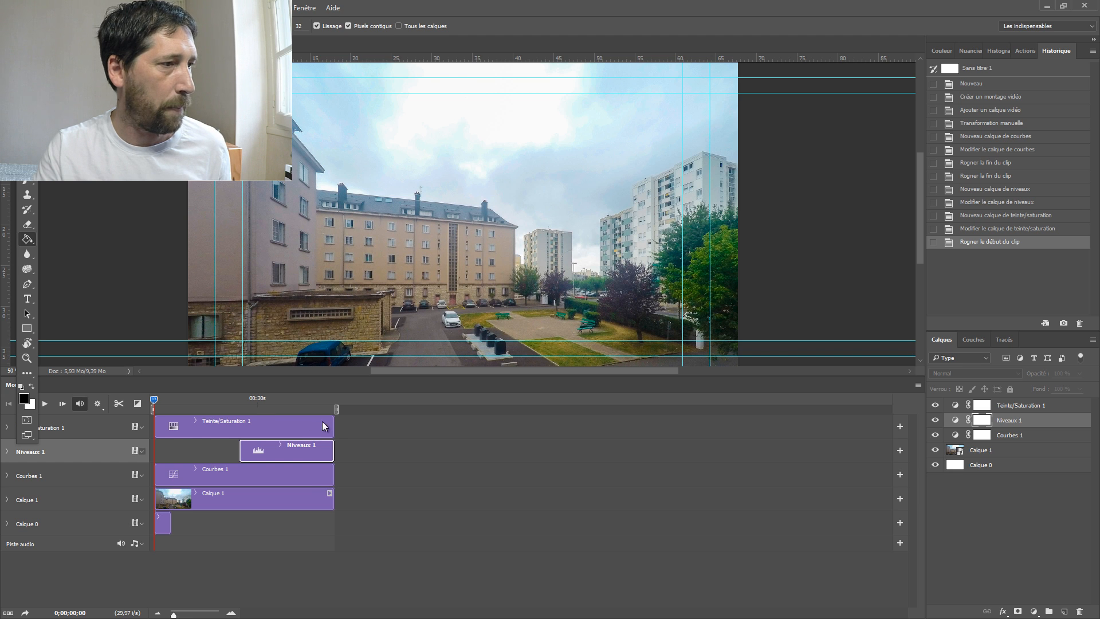
Try shortening and shifting the Teinte/Saturation 1 clip in the timeline, and restore it to the video's full length
drag(331, 427, 258, 428)
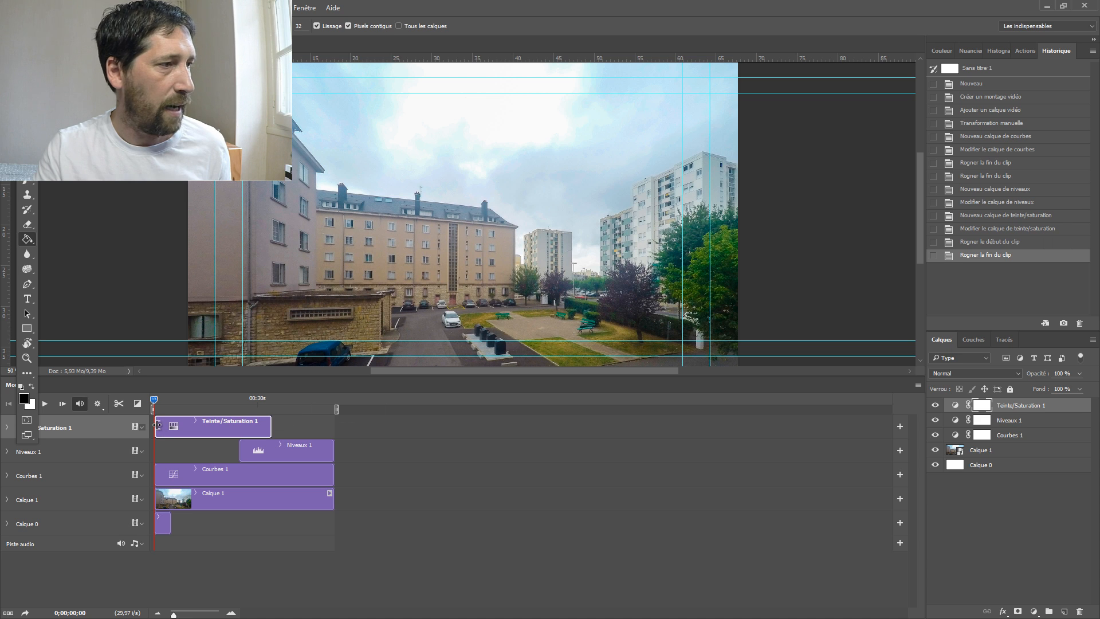
drag(162, 425, 237, 425)
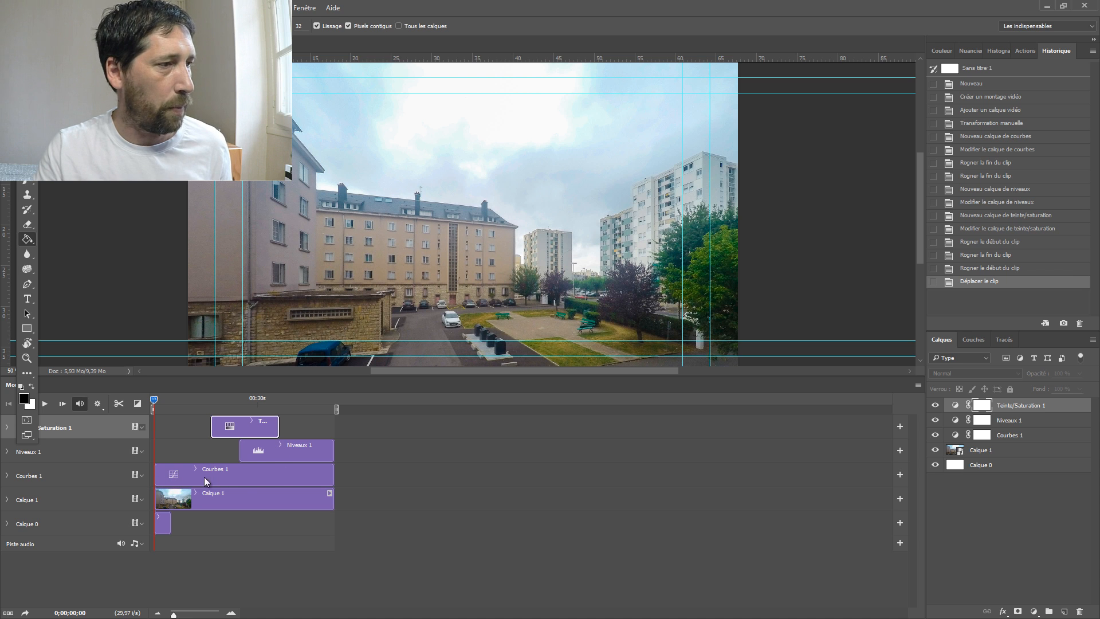
drag(232, 426, 339, 434)
click(190, 426)
Trim the start of the Niveaux 1 clip to just past the 30-second mark, and set its shadow input level to 41
click(241, 449)
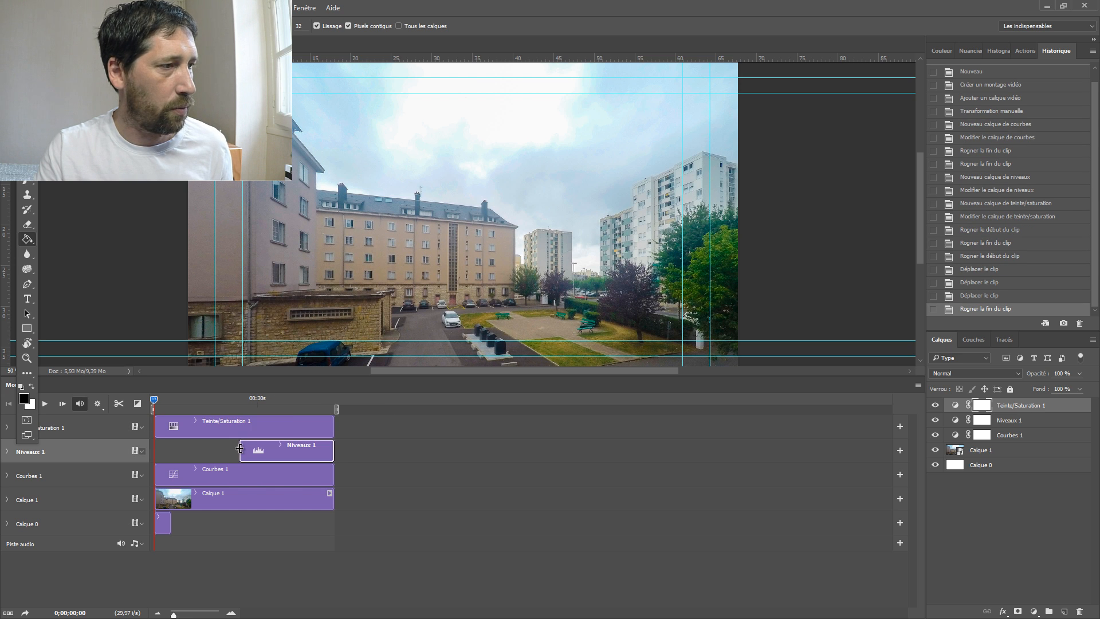
drag(239, 450, 263, 450)
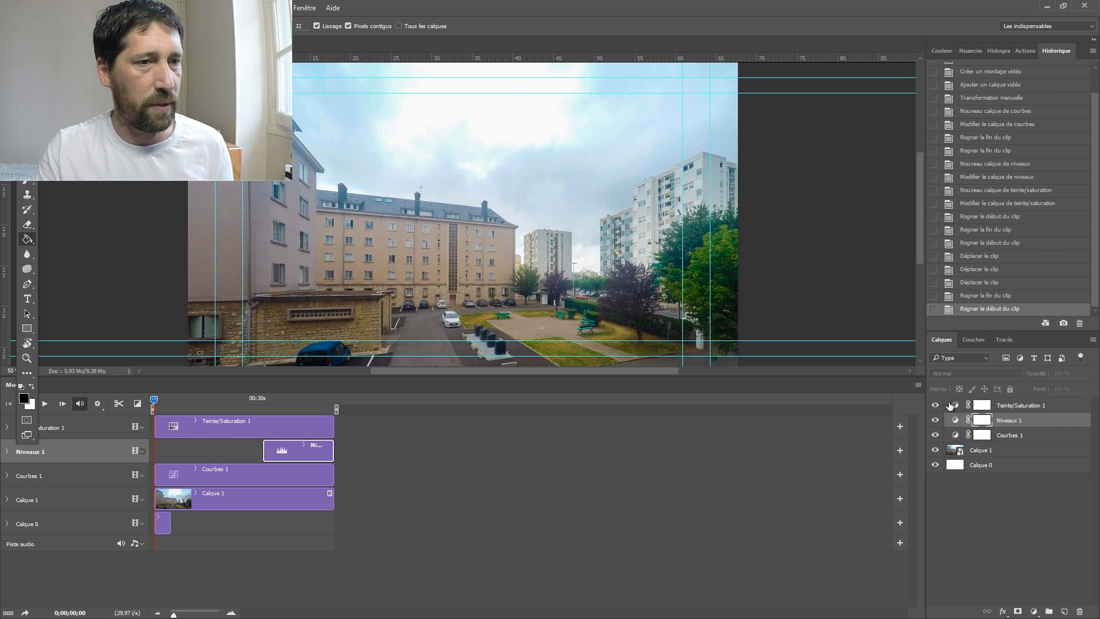
click(156, 398)
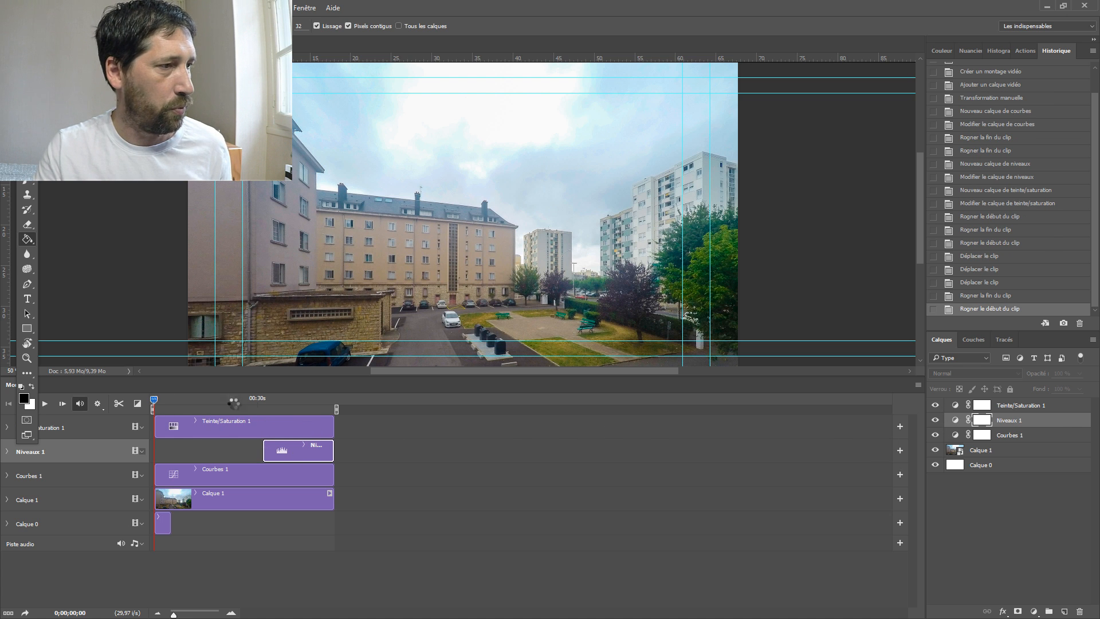
click(287, 398)
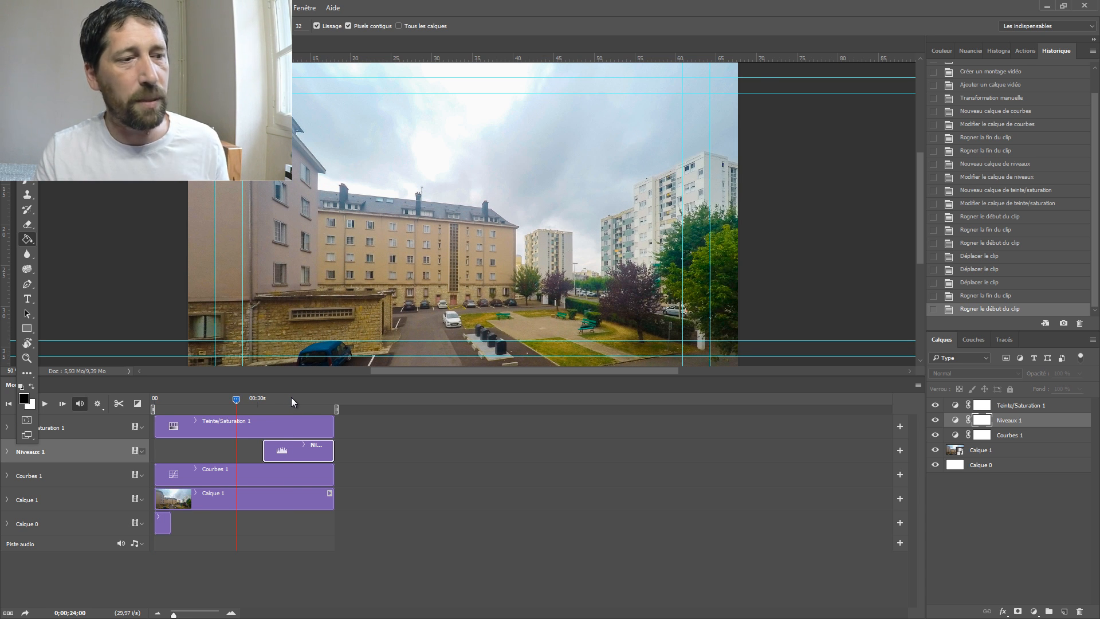
drag(237, 400, 285, 400)
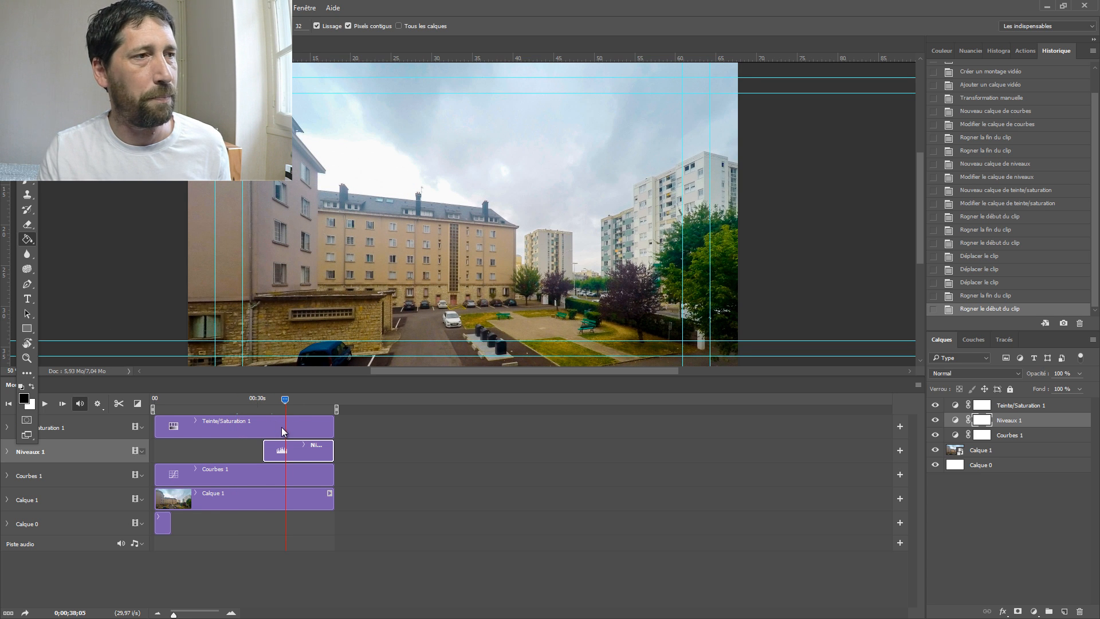
double_click(956, 422)
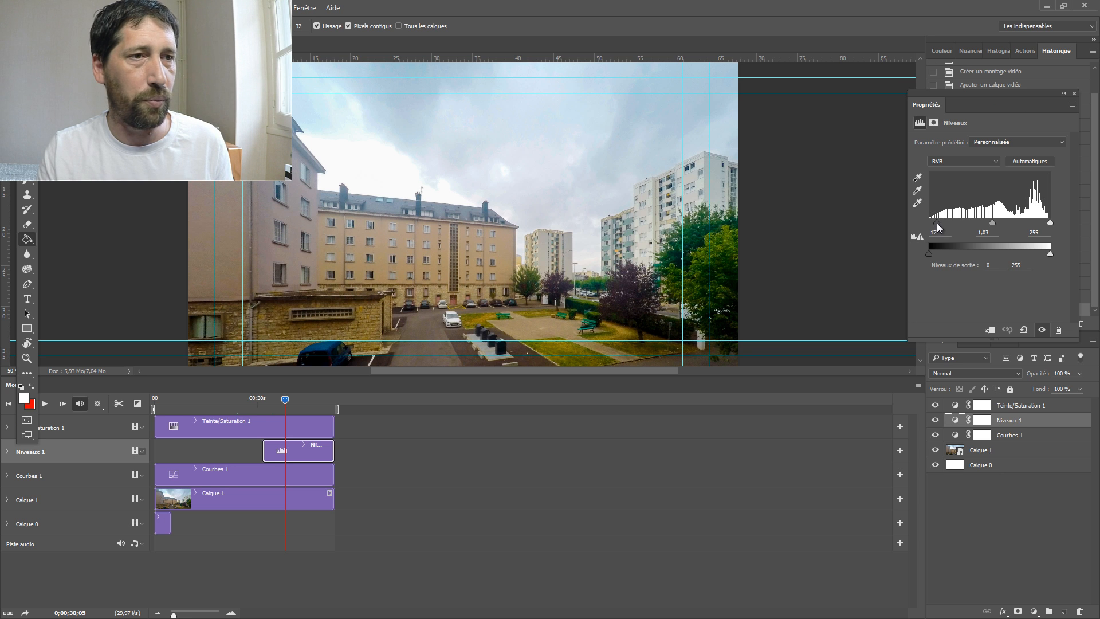
drag(937, 222, 948, 223)
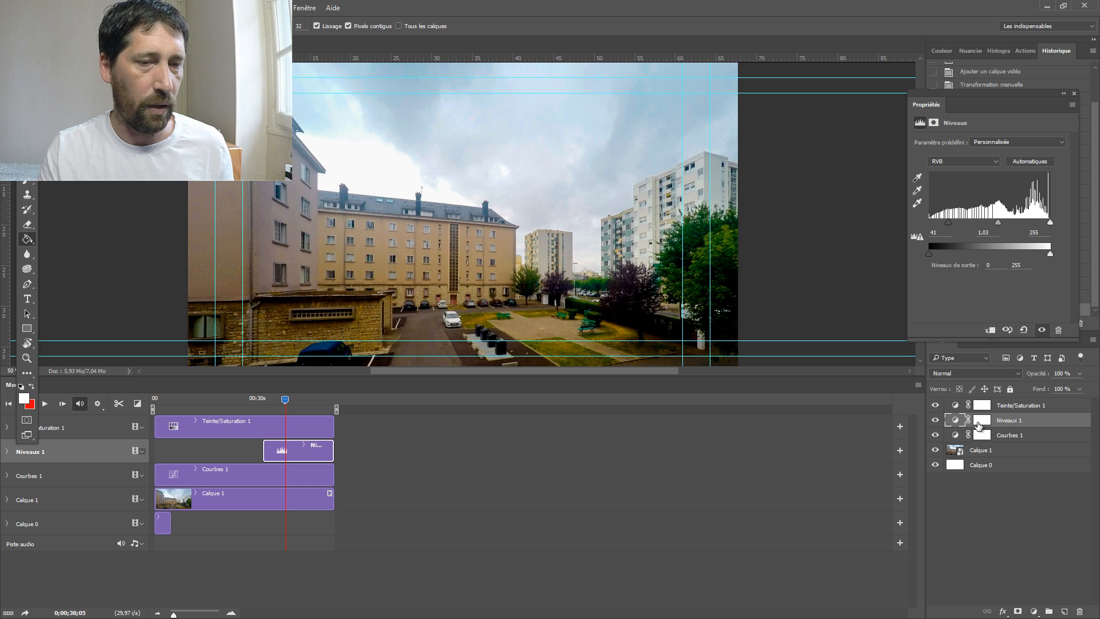
Create a shortened copy of Niveaux 1 covering only the video's opening section, with the shadow input at 0 and the midtones at 1.30
key(ctrl+j)
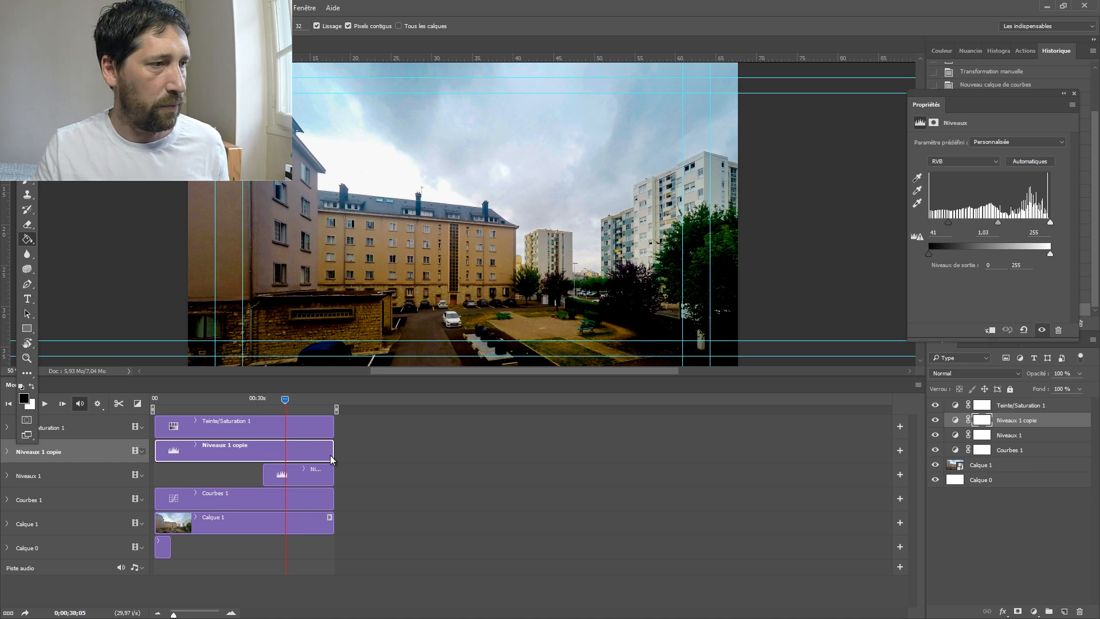
drag(333, 451, 202, 456)
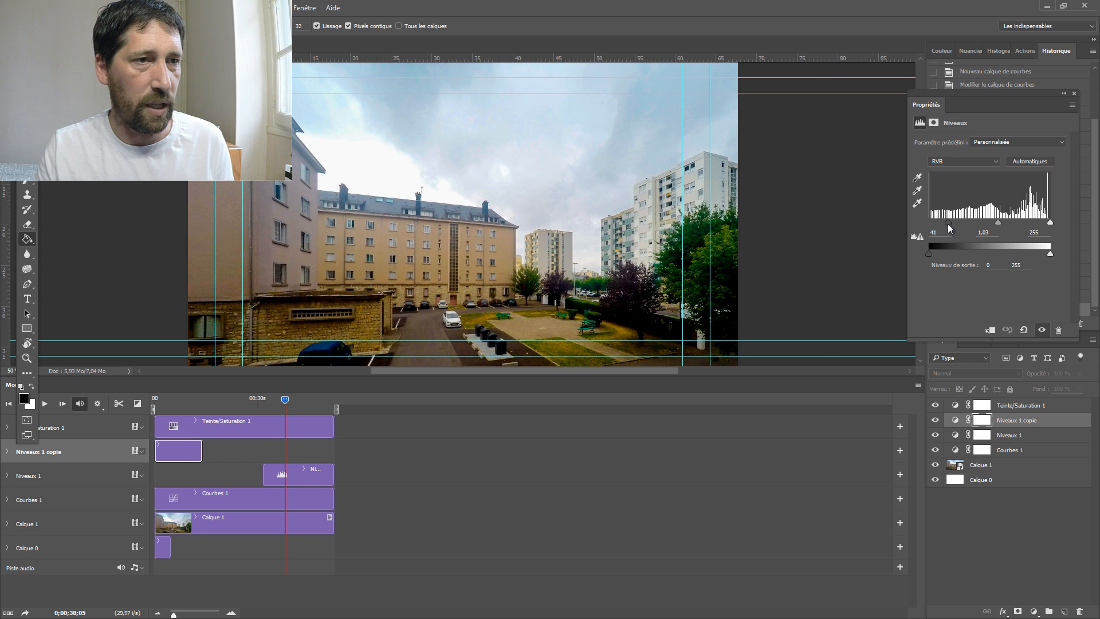
drag(949, 223, 975, 223)
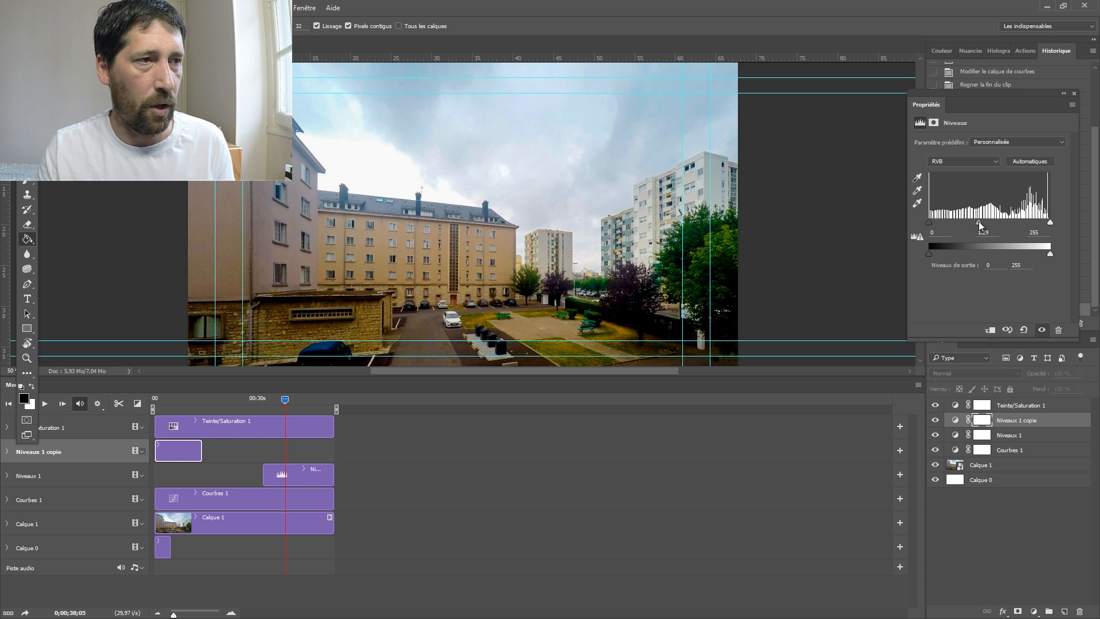
drag(273, 401, 170, 409)
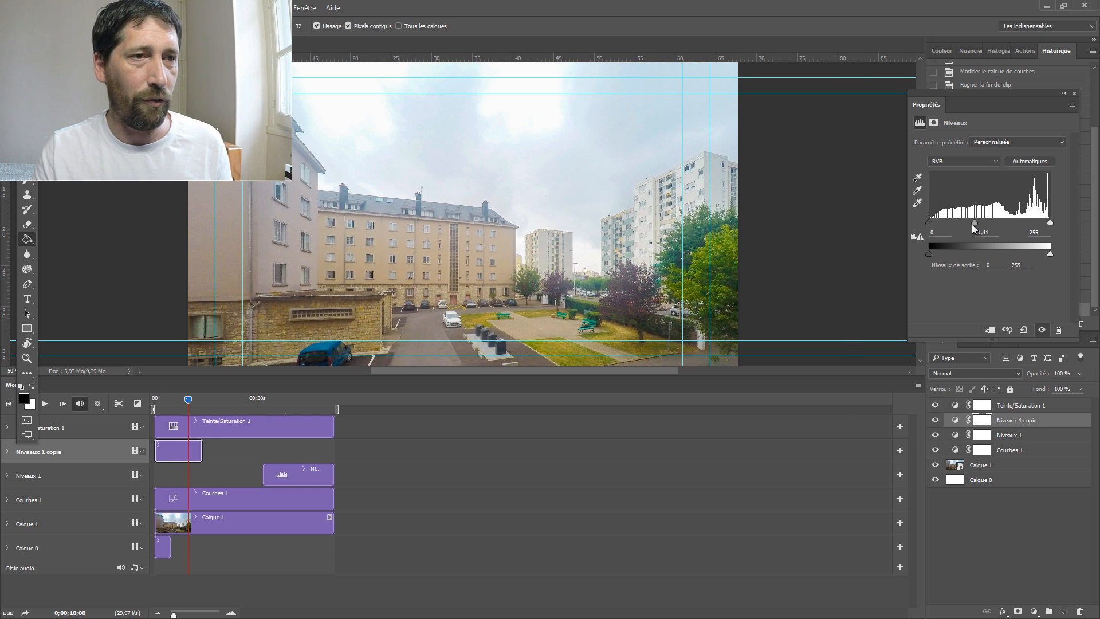
drag(974, 223, 977, 222)
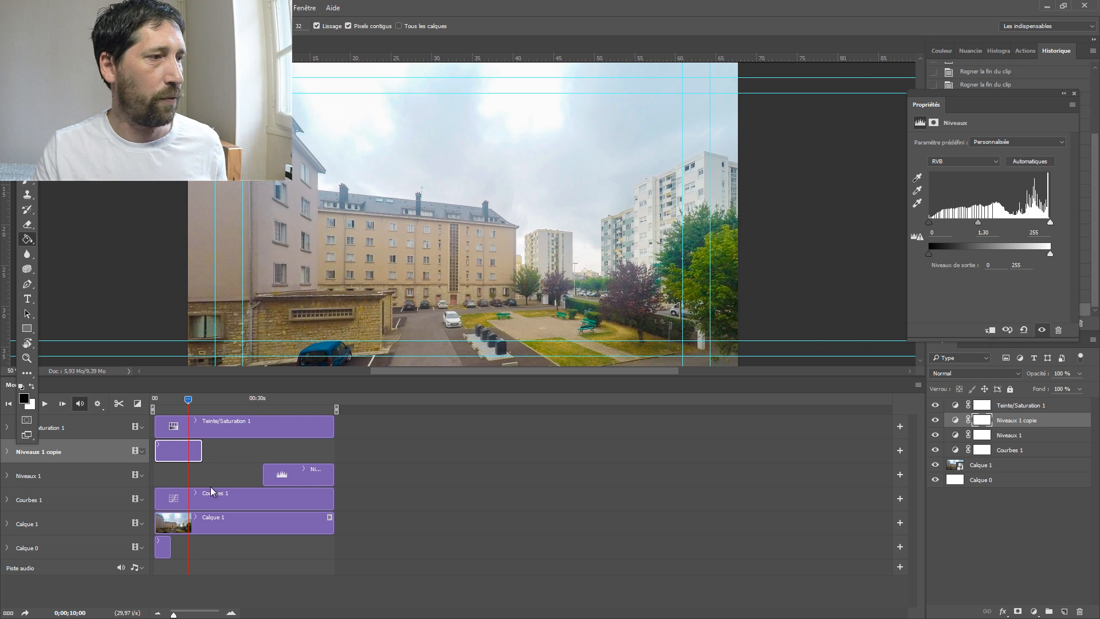
Duplicate Niveaux 1 again and trim both ends of the copy to fill the gap between the other two Levels clips
click(290, 475)
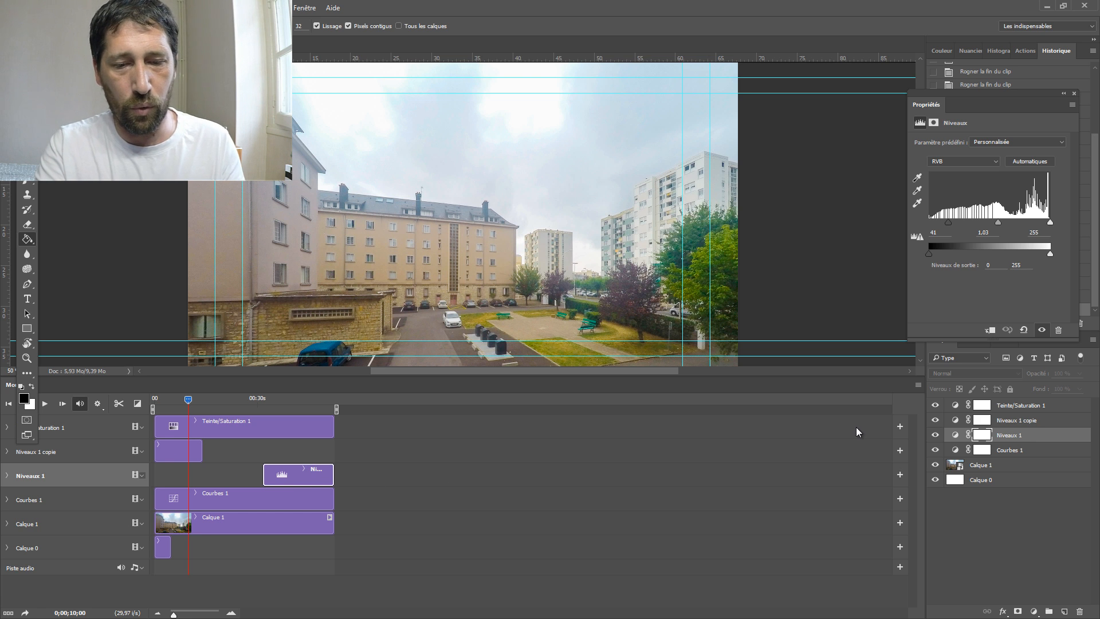
key(ctrl+j)
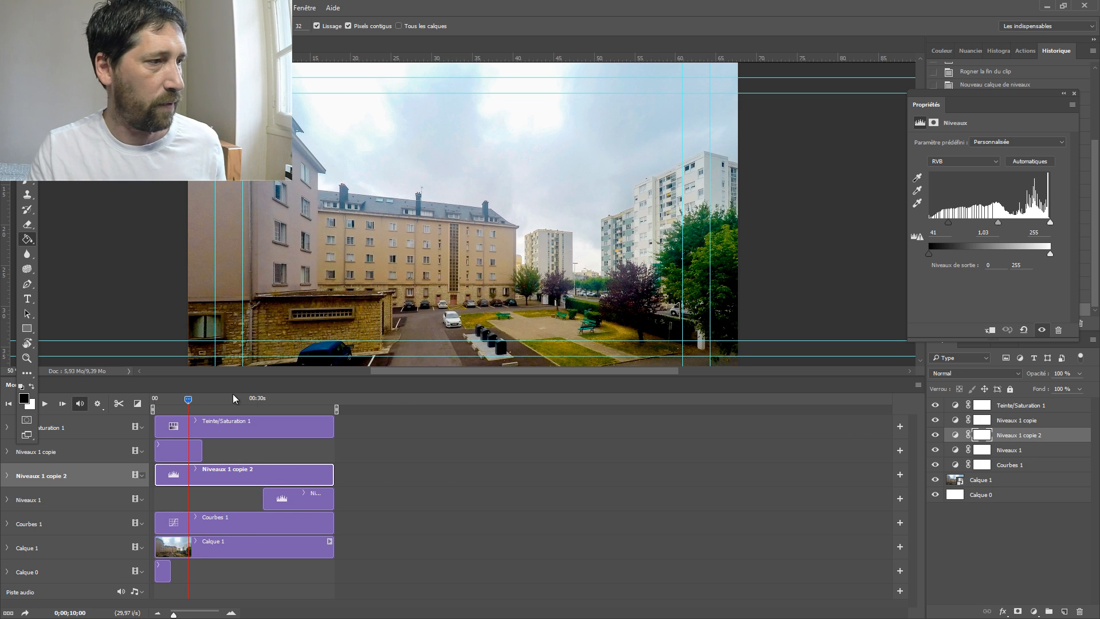
drag(156, 475, 205, 474)
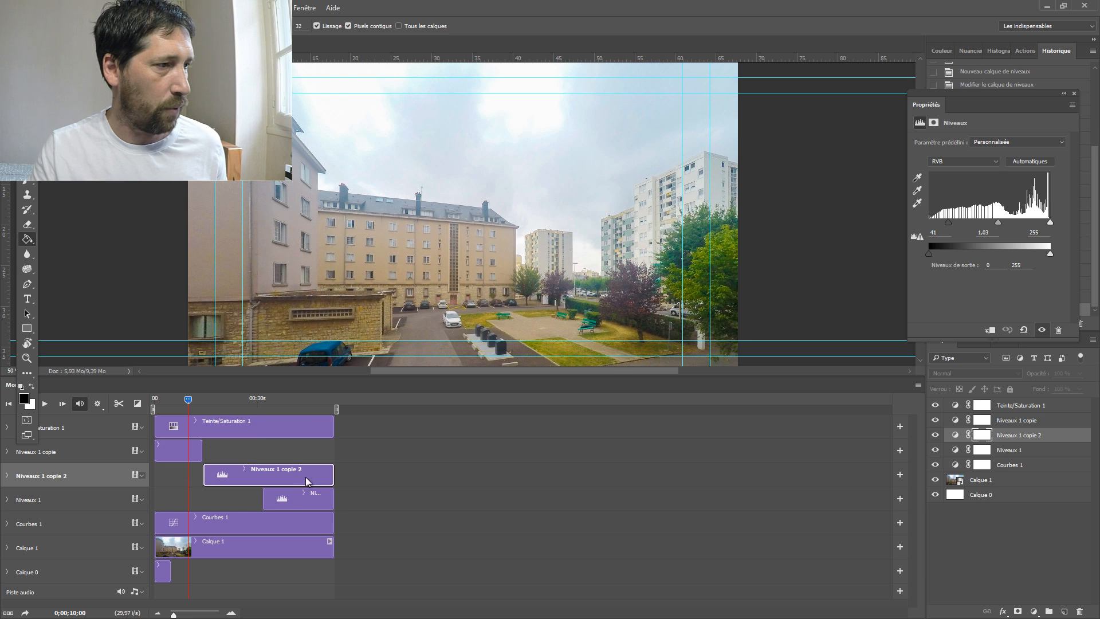
drag(333, 474, 257, 479)
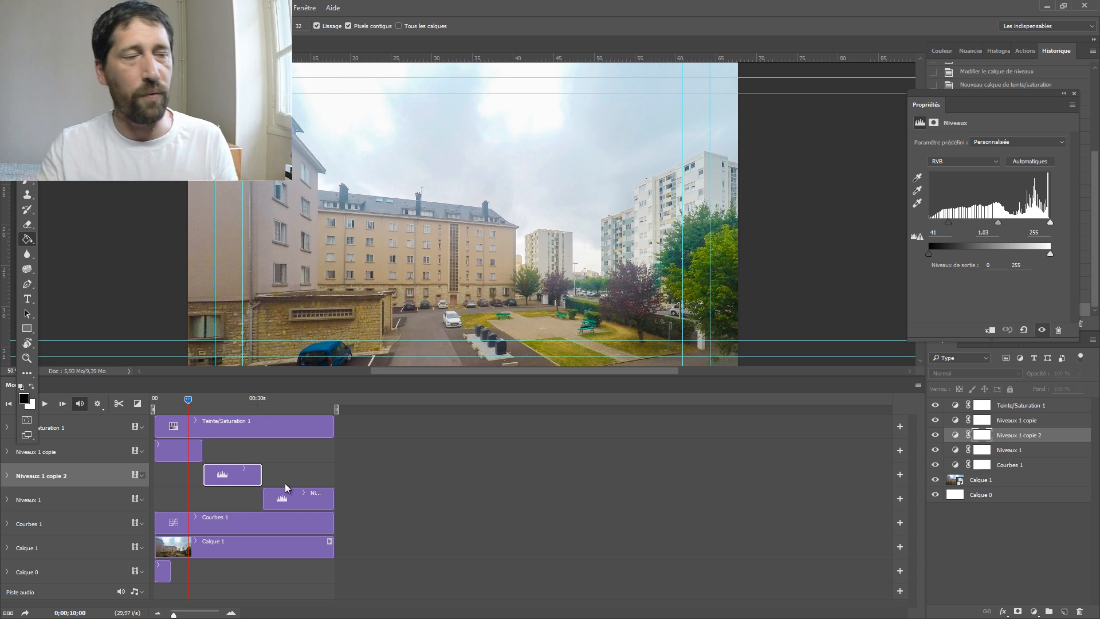
With the playhead at 0;00;22;10, set the input levels of Niveaux 1 copie 2 to shadows 0, midtones 1.24 and highlights 242
drag(188, 400, 184, 398)
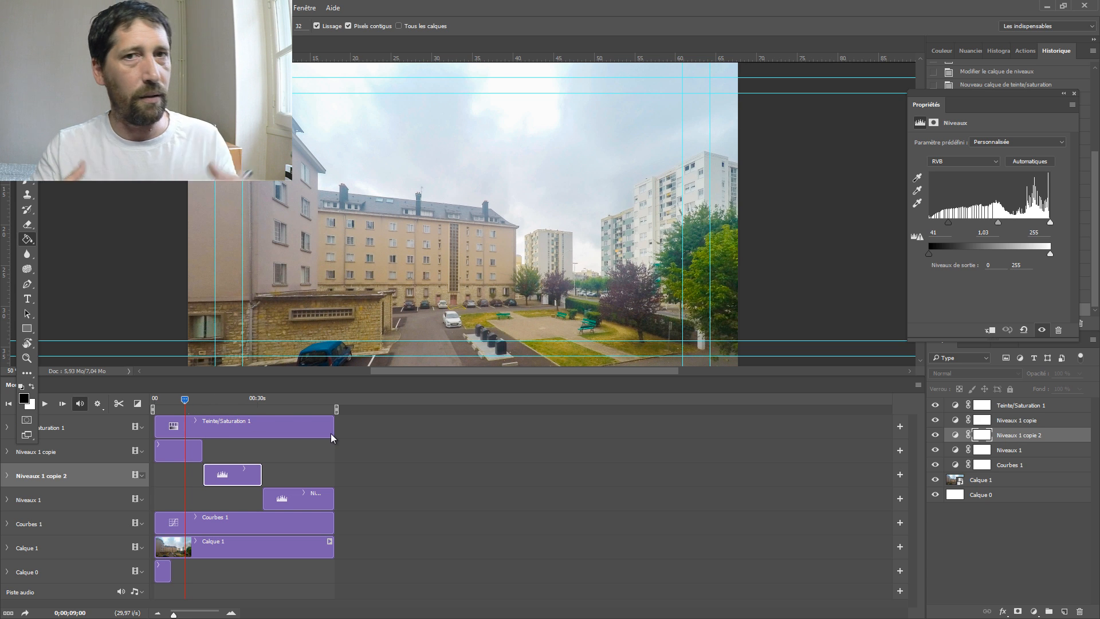
click(241, 399)
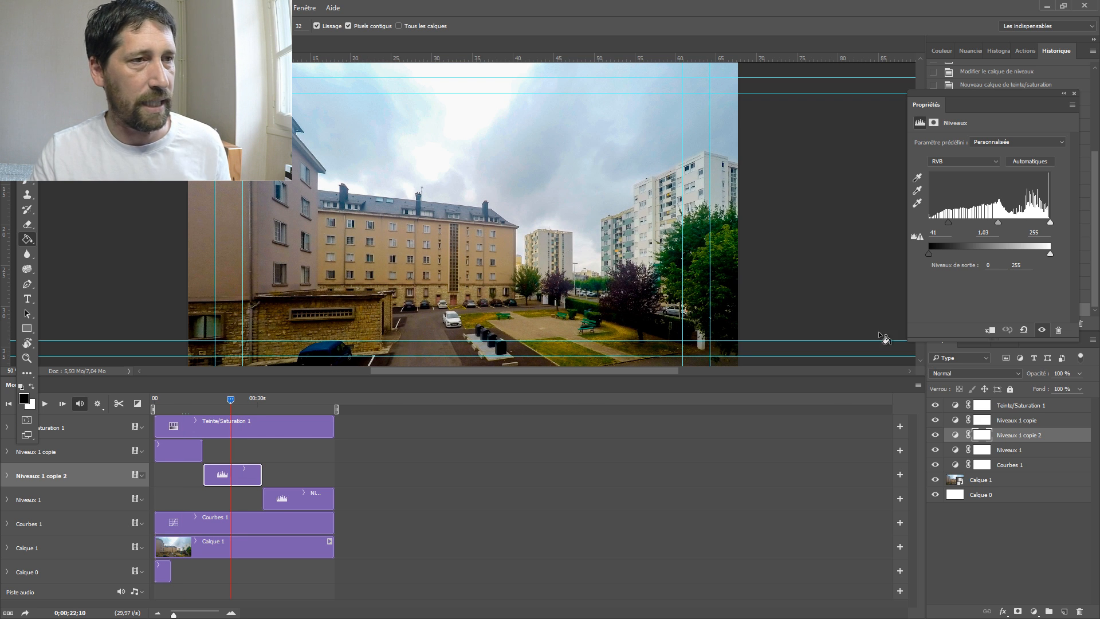
drag(952, 222, 921, 222)
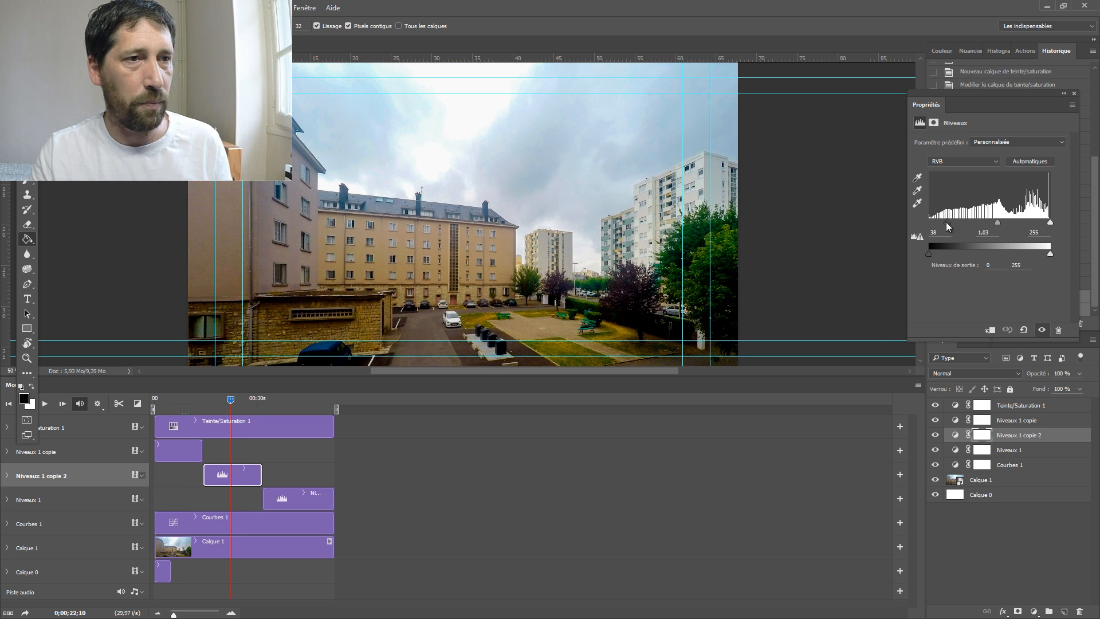
drag(987, 223, 977, 224)
drag(1050, 223, 1045, 223)
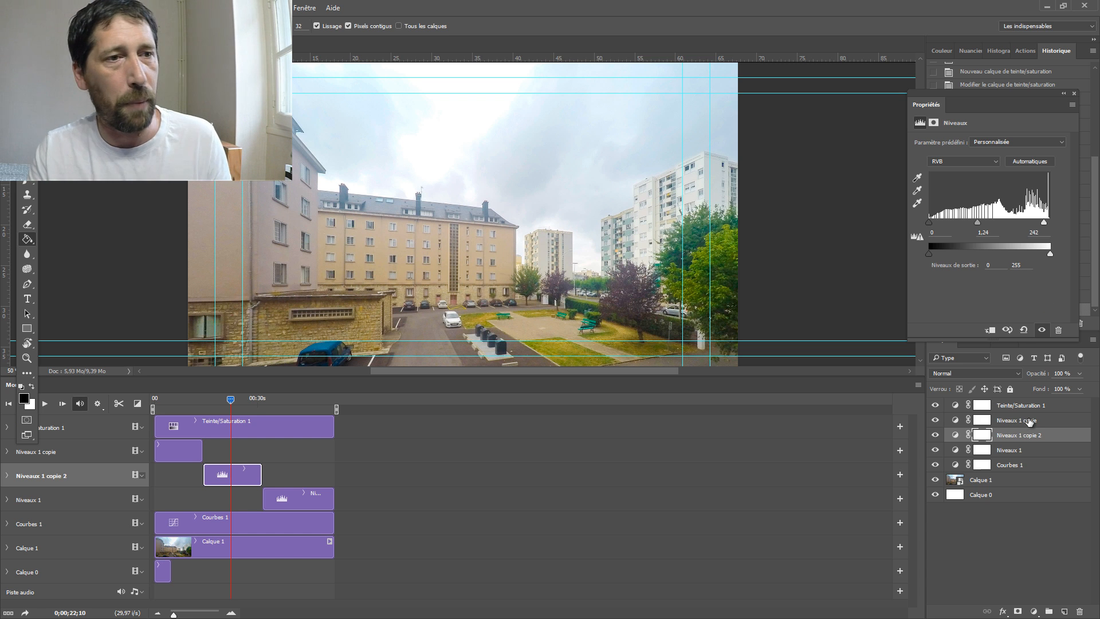
Render the whole timeline as an H.264 video named "timelapse youtube.mp4"
click(917, 387)
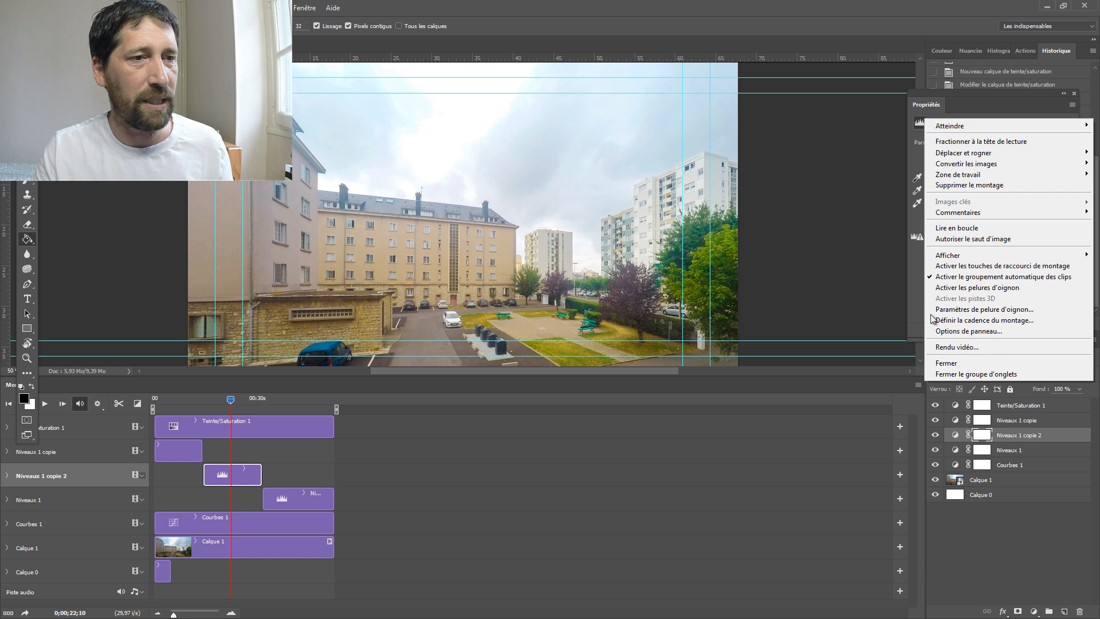
click(826, 437)
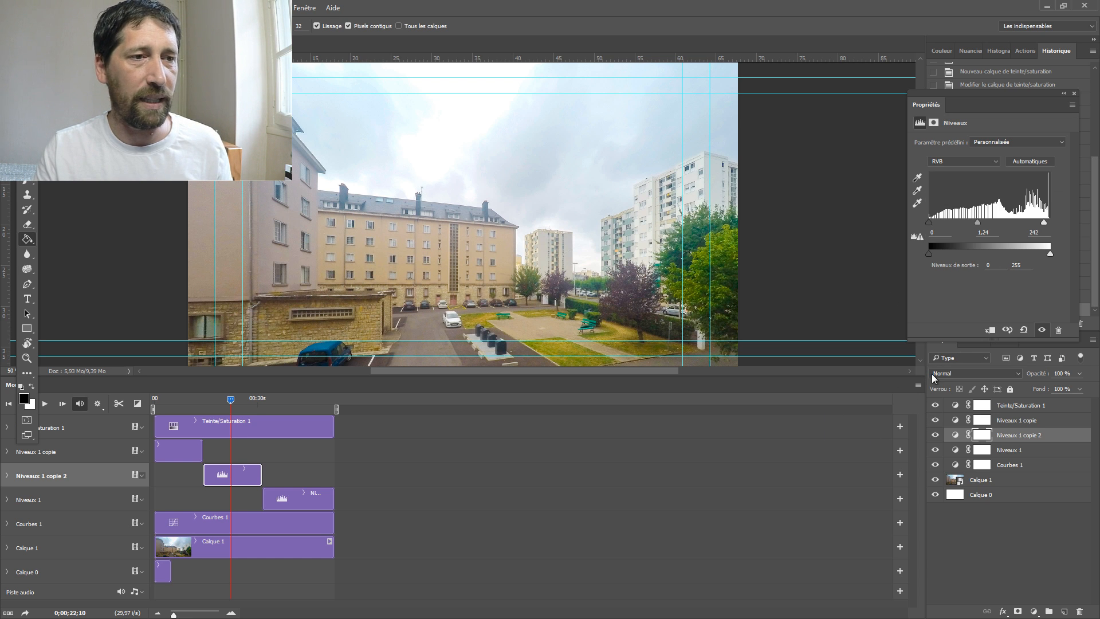
click(917, 386)
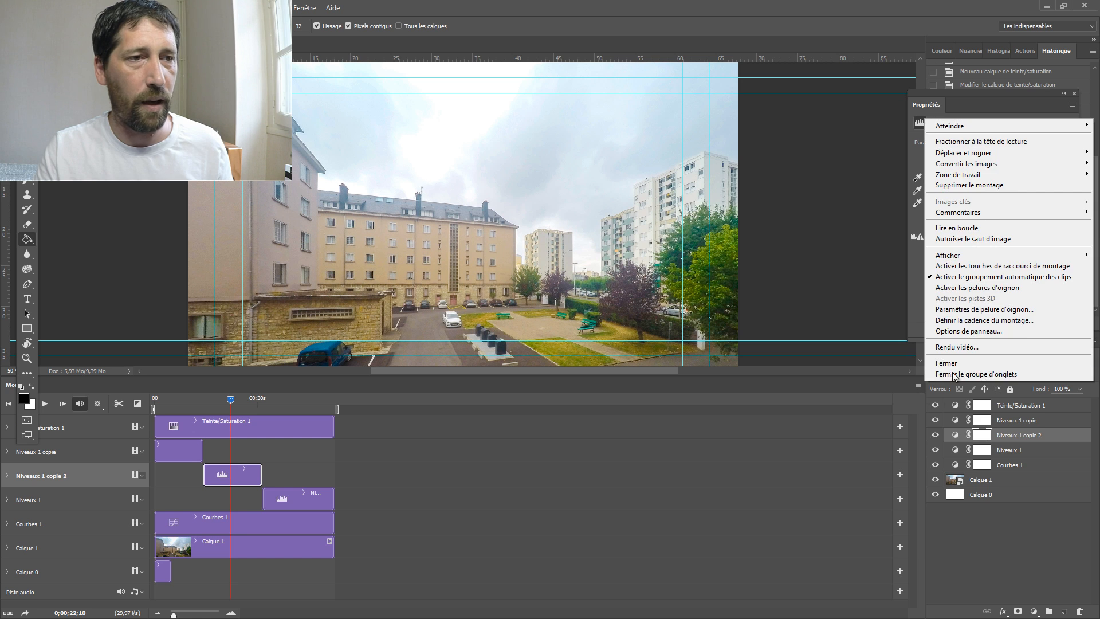
click(963, 351)
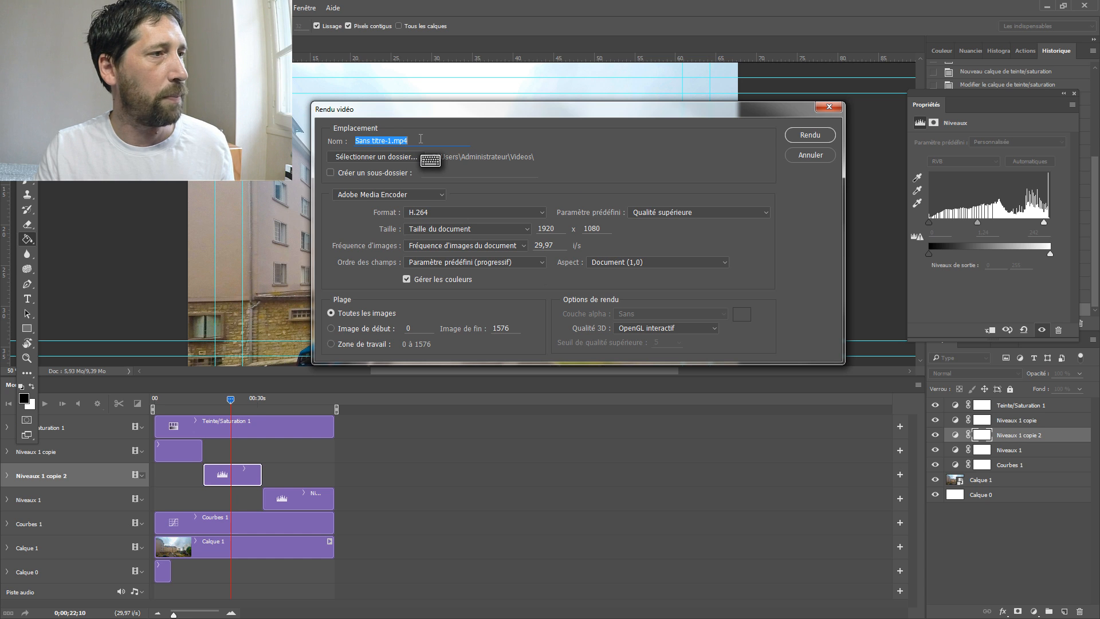
click(390, 142)
key(BackSpace)
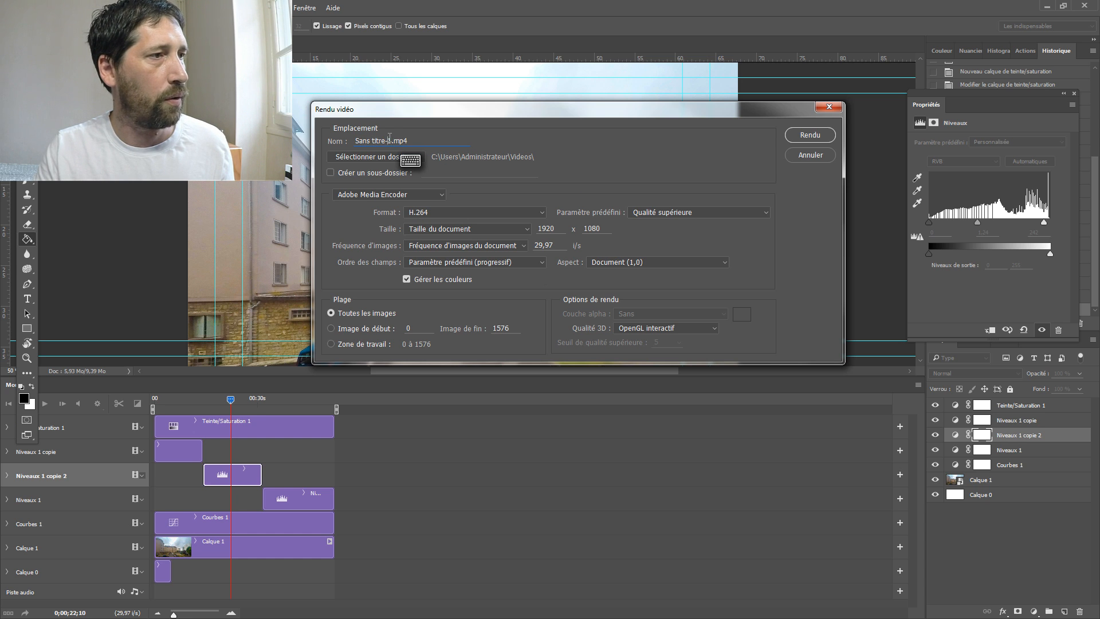
drag(391, 142, 355, 141)
text(tim)
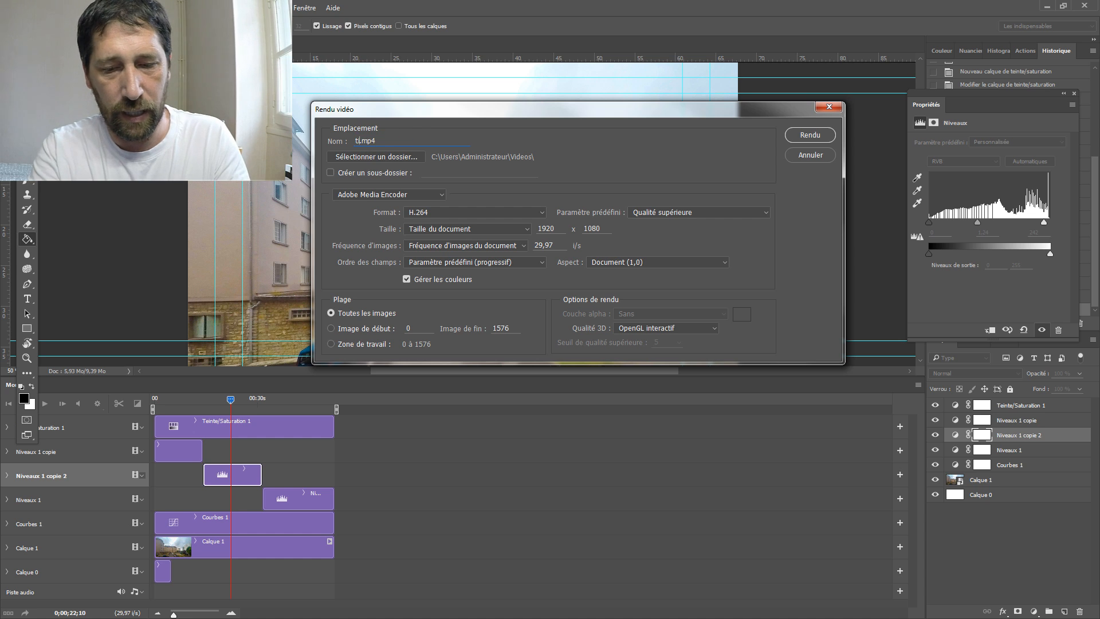
text(ela)
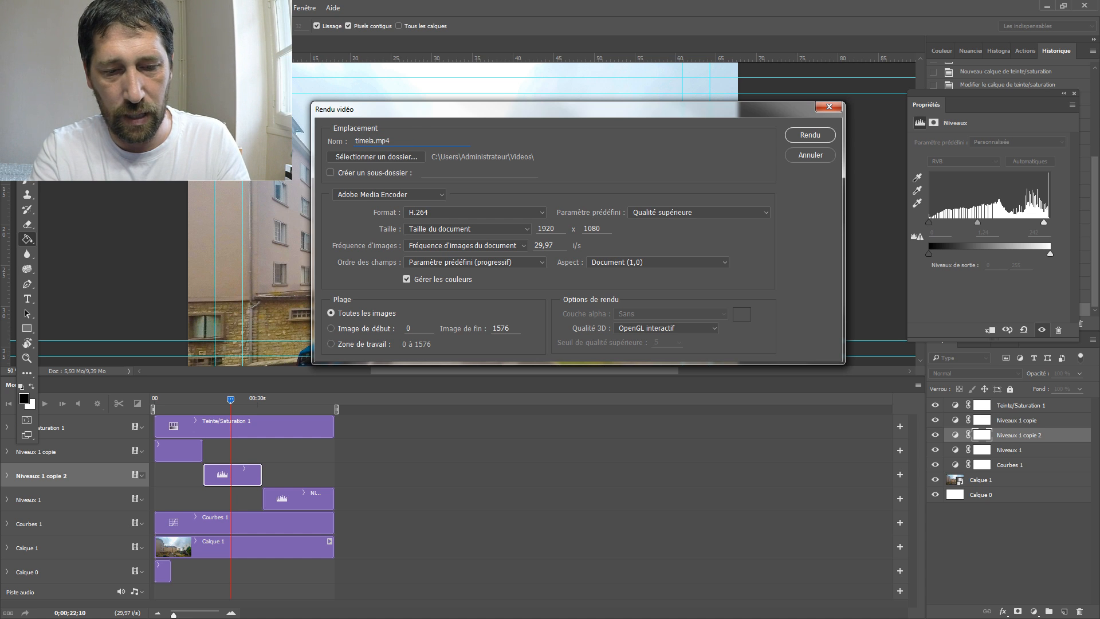
text(pse you)
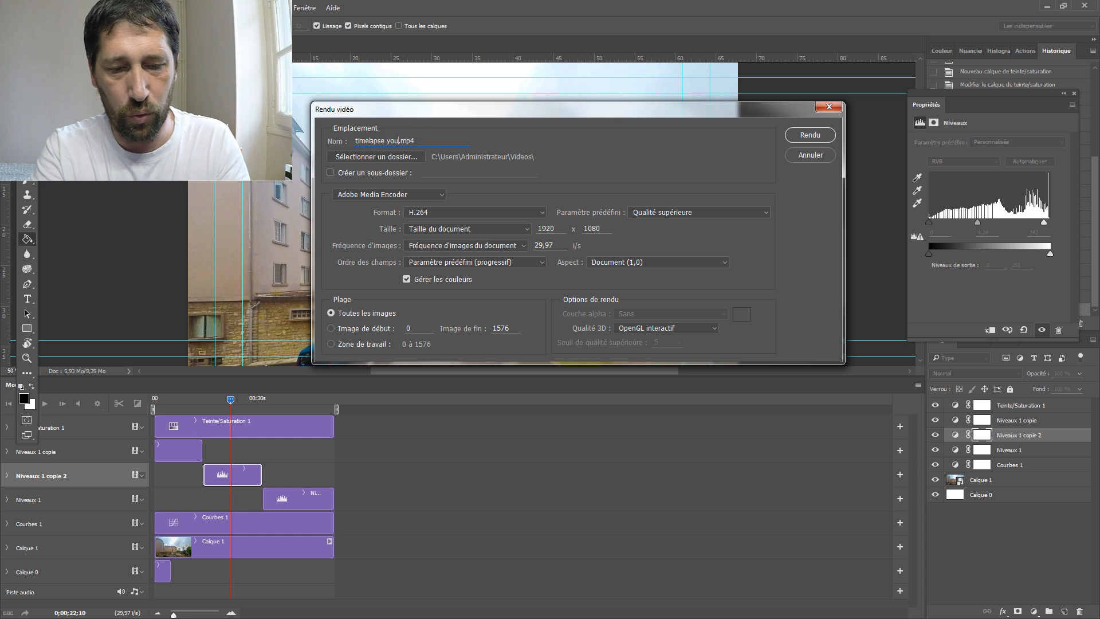
text(tube)
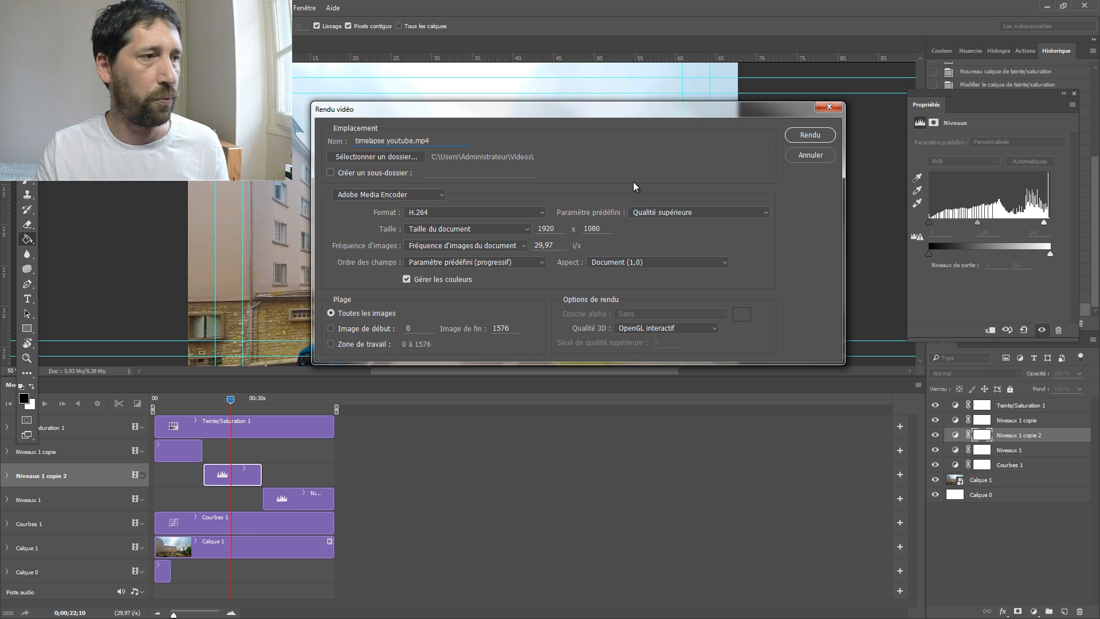
click(809, 134)
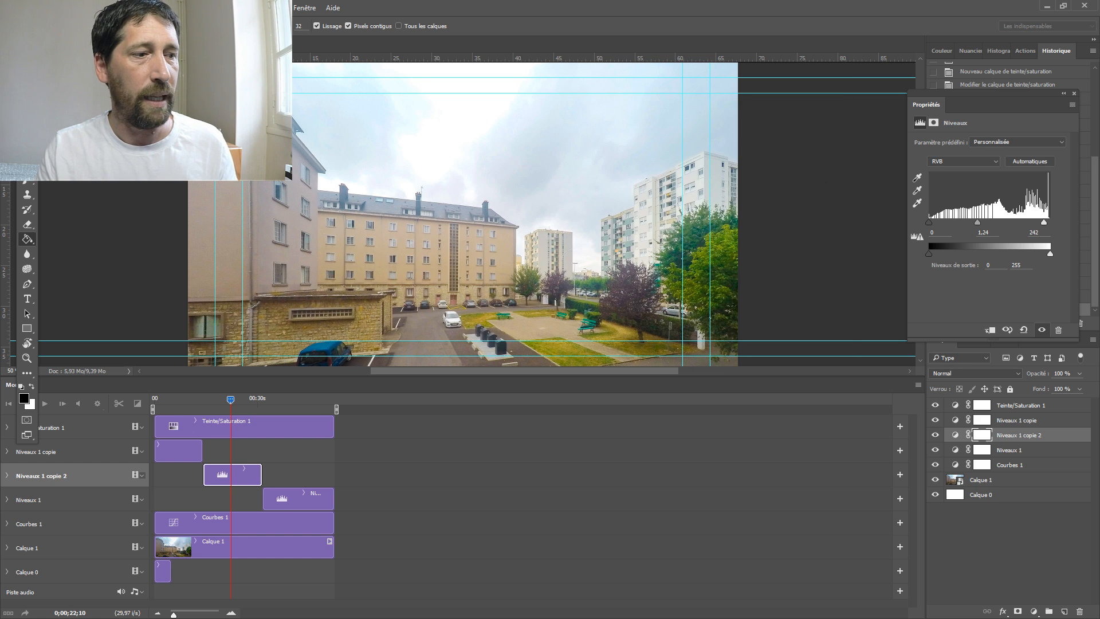